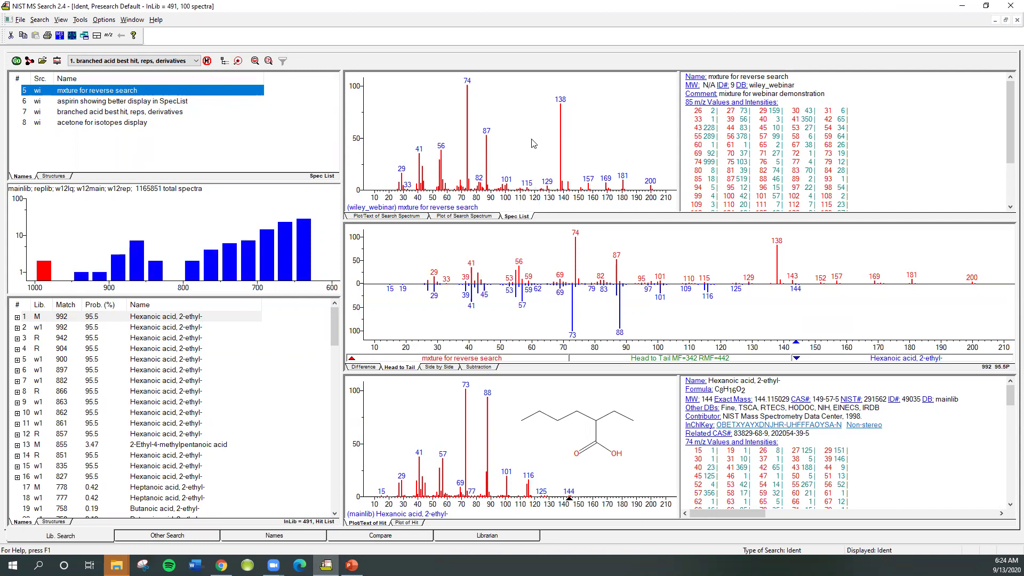
- Compare the search spectrum and the library hit in the Difference and Side by Side views, then return to Head to Tail
click(367, 368)
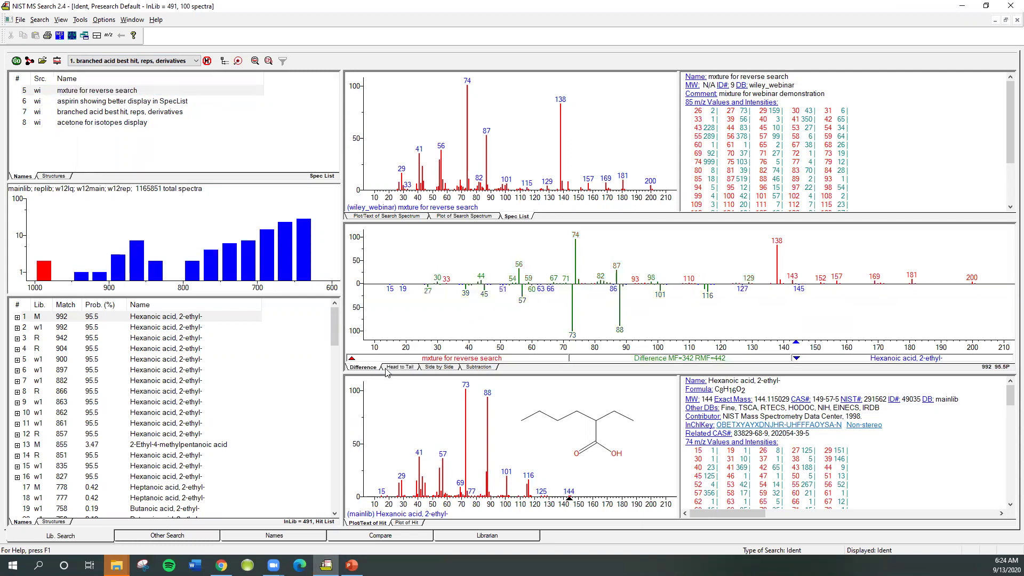
click(436, 368)
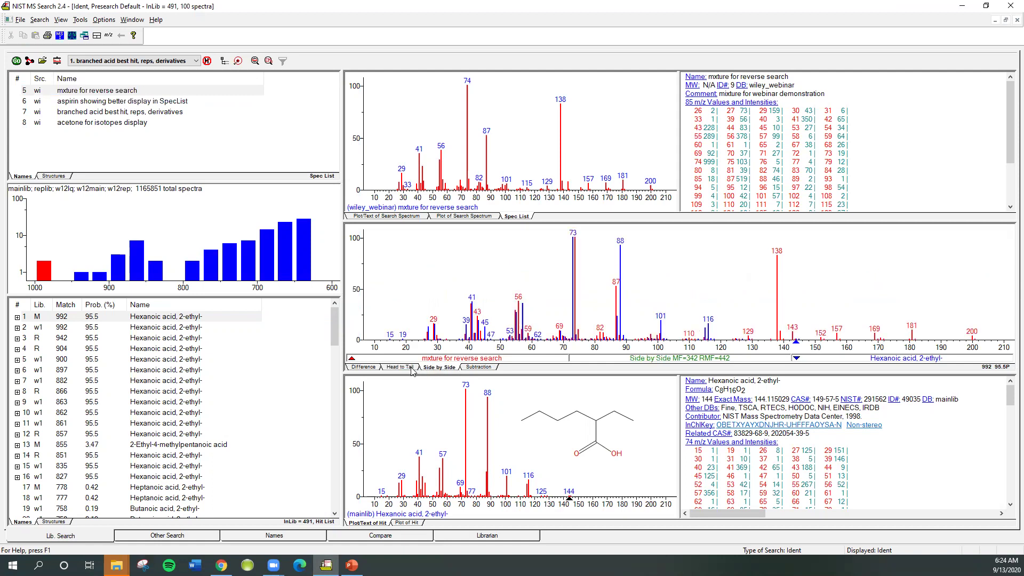
click(412, 368)
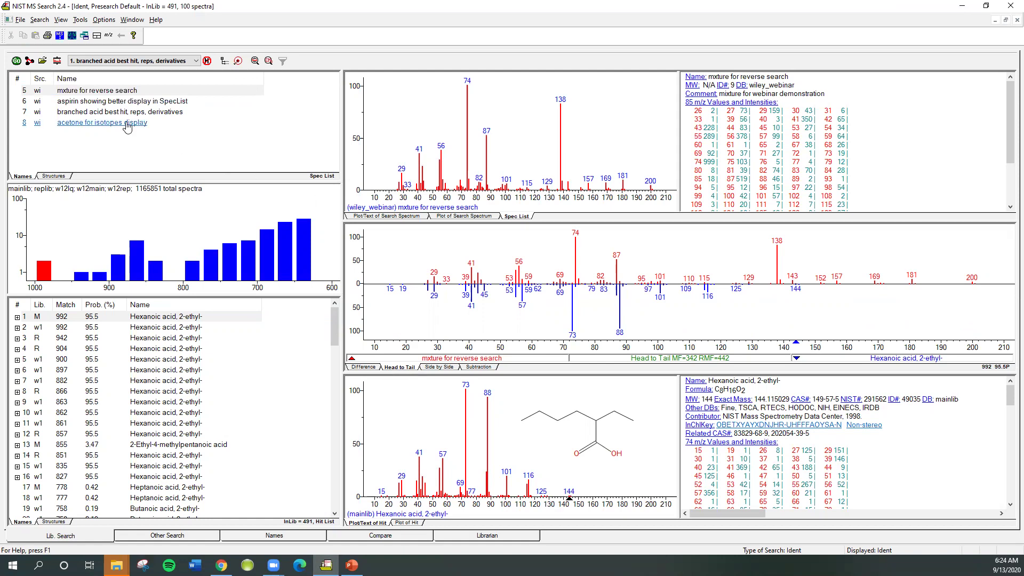
- Run a library search on the spectrum "branched acid best hit, reps, derivatives" from the spectrum list
click(105, 116)
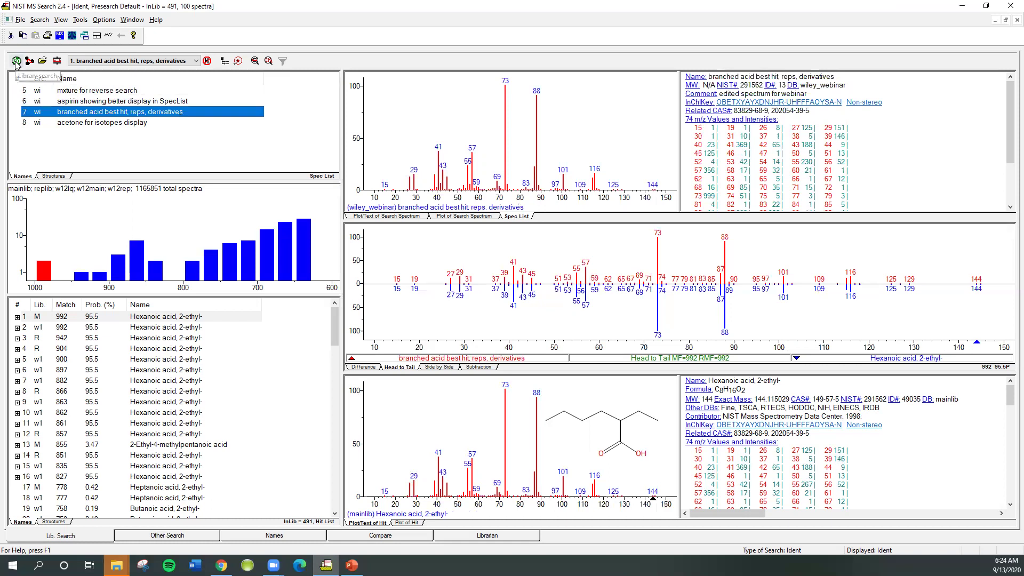
right_click(108, 112)
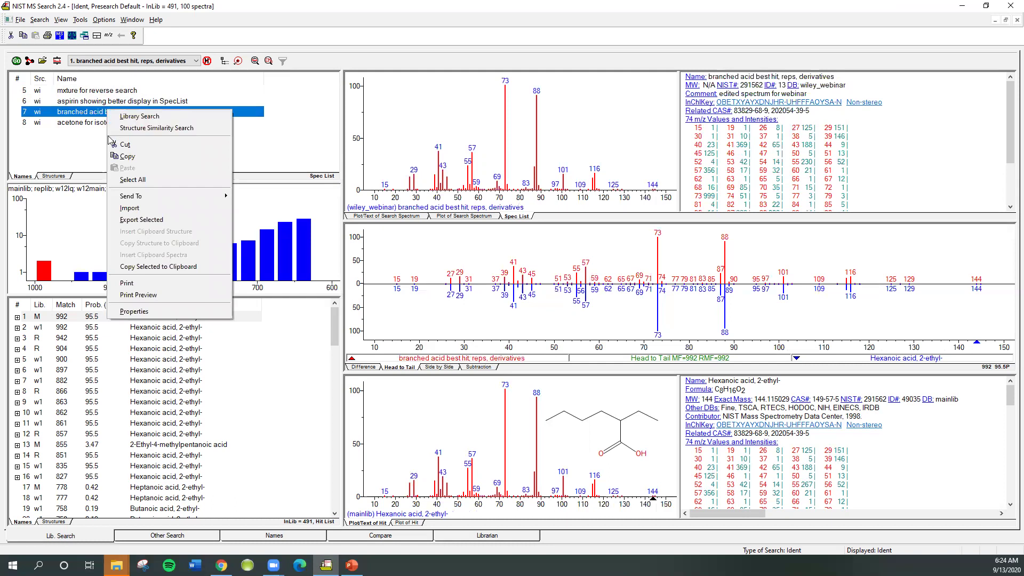
click(140, 117)
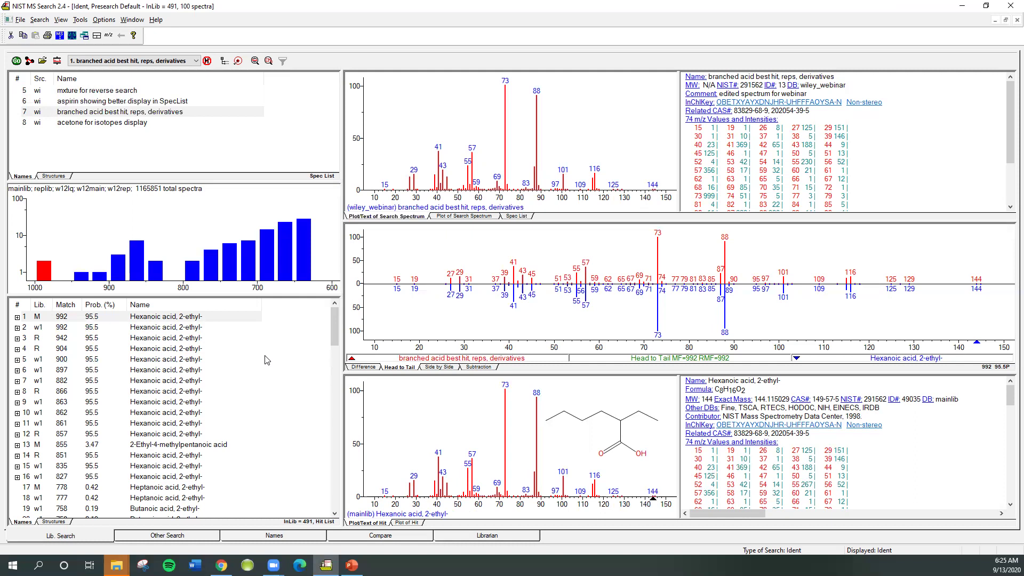
- Turn off the m/z/Intensity List in the text information of the search spectrum
click(802, 137)
right_click(876, 143)
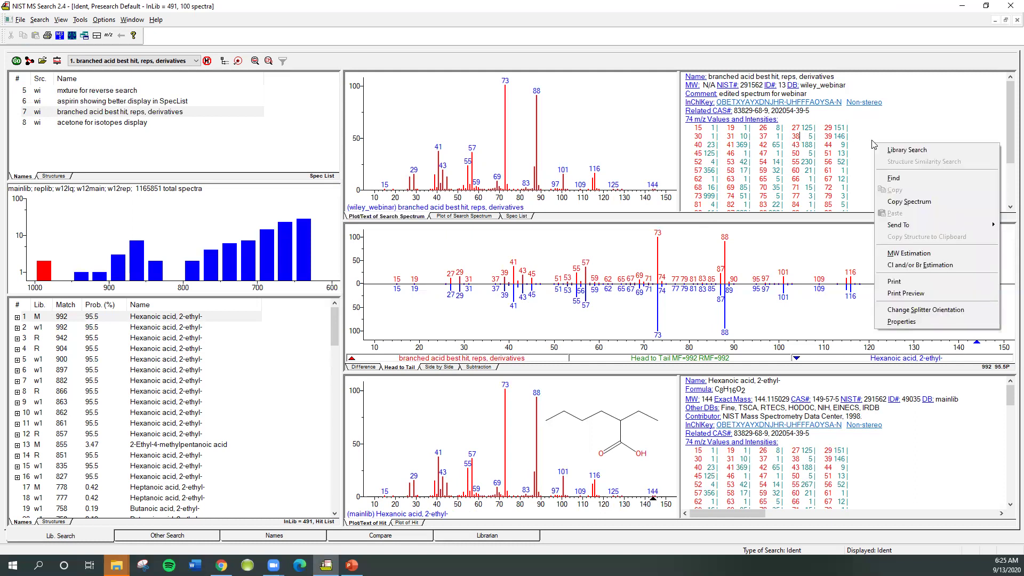
click(892, 322)
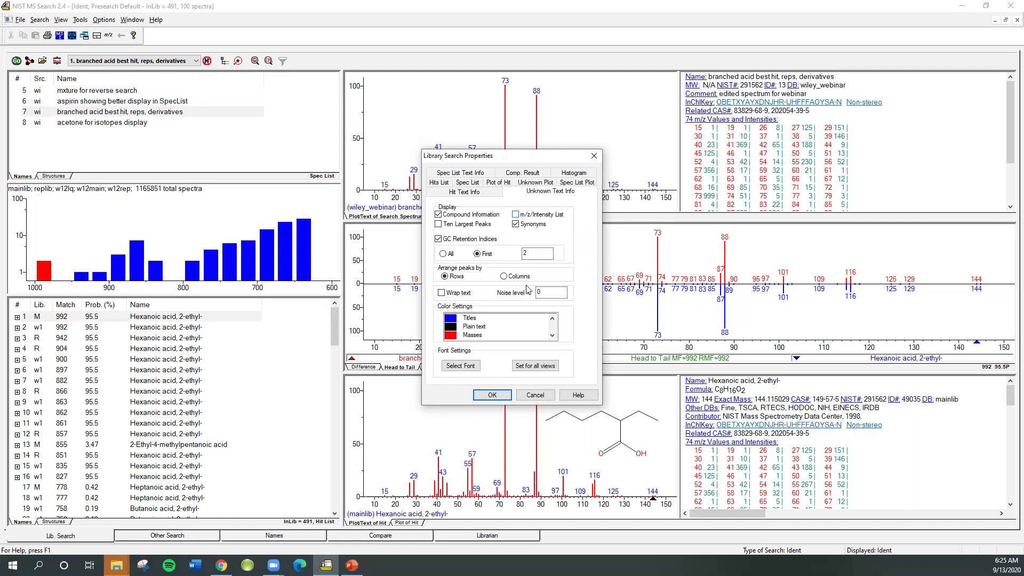
click(498, 395)
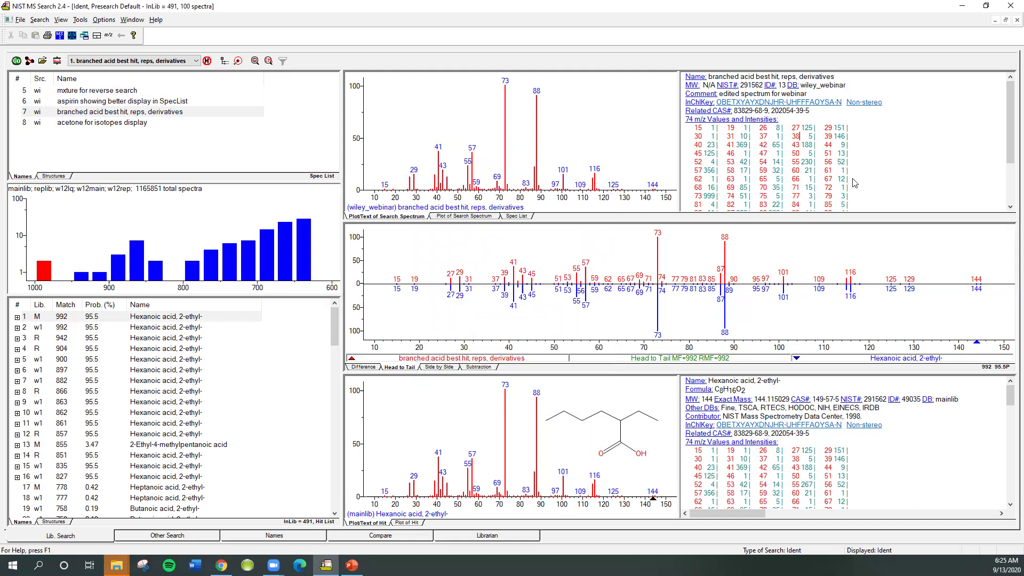
double_click(873, 152)
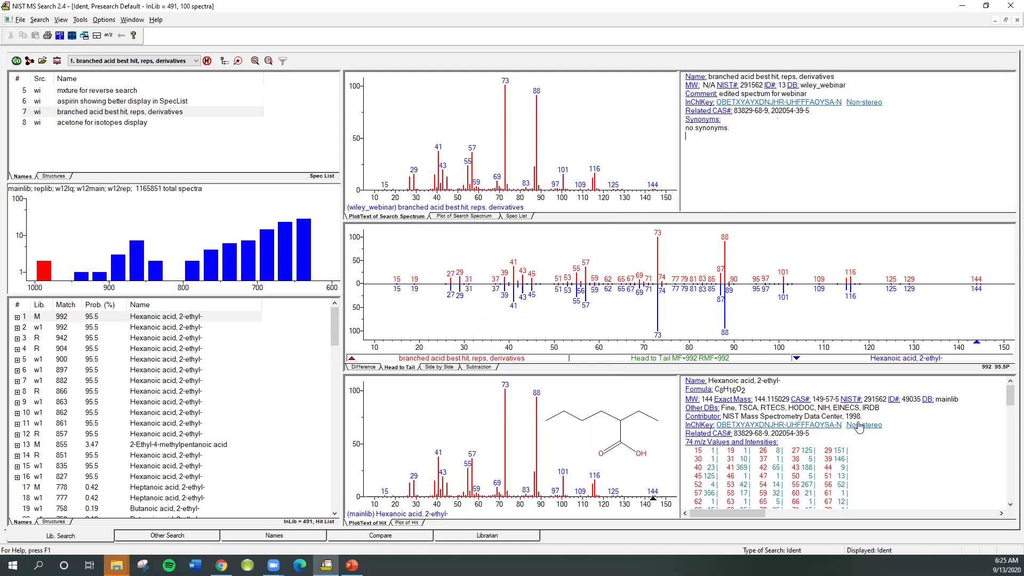
- Turn off the m/z/Intensity List in the text information of the library hit
right_click(928, 436)
click(933, 428)
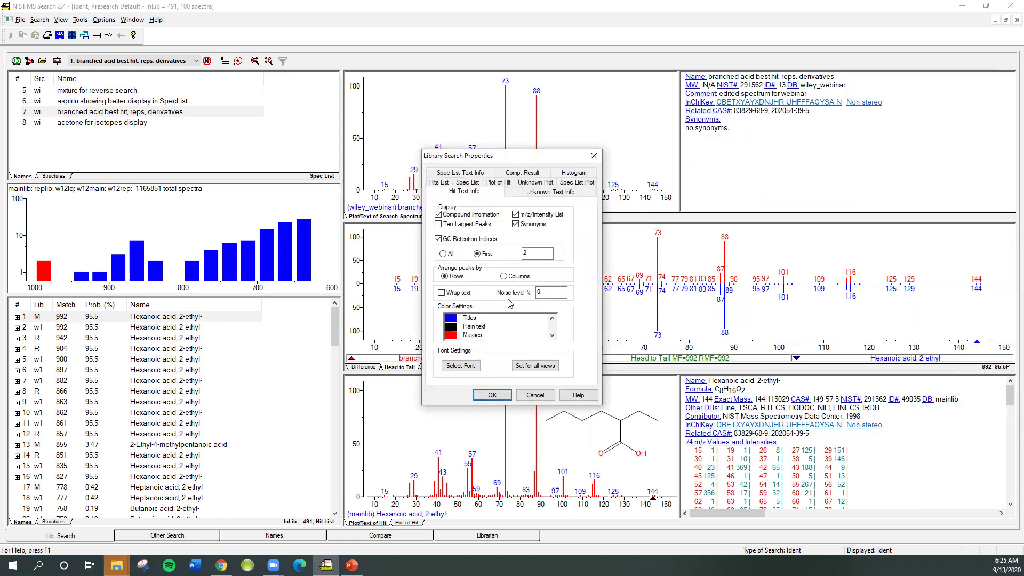
click(515, 214)
click(491, 395)
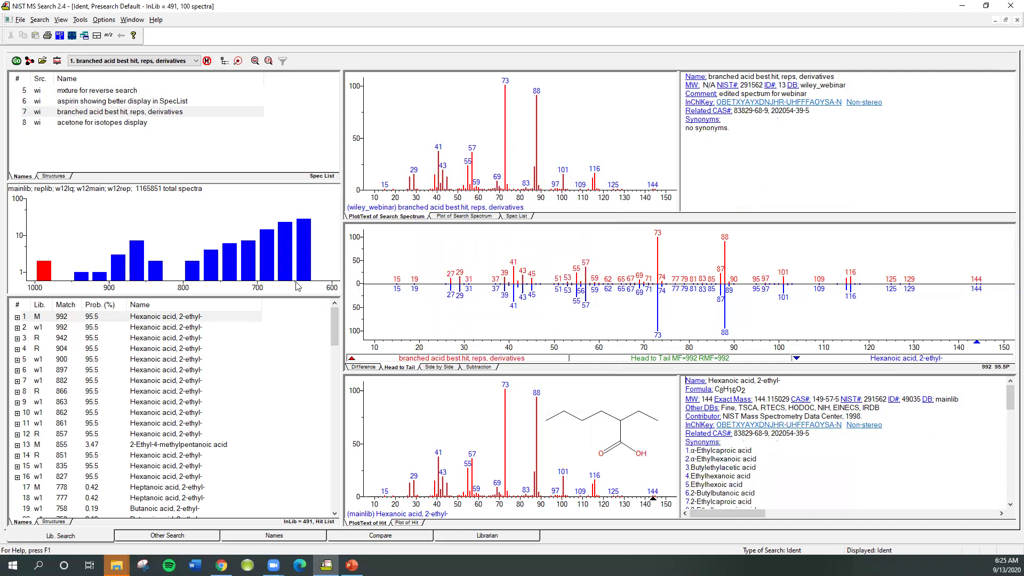
- Hide the histogram and widen the list area so the hit list has more room
drag(341, 266, 324, 194)
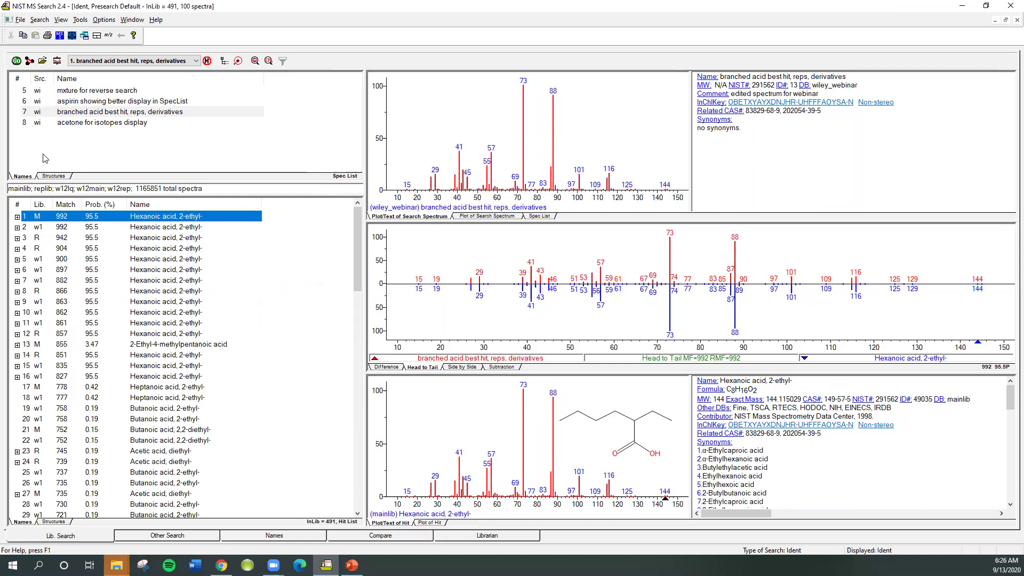
click(20, 21)
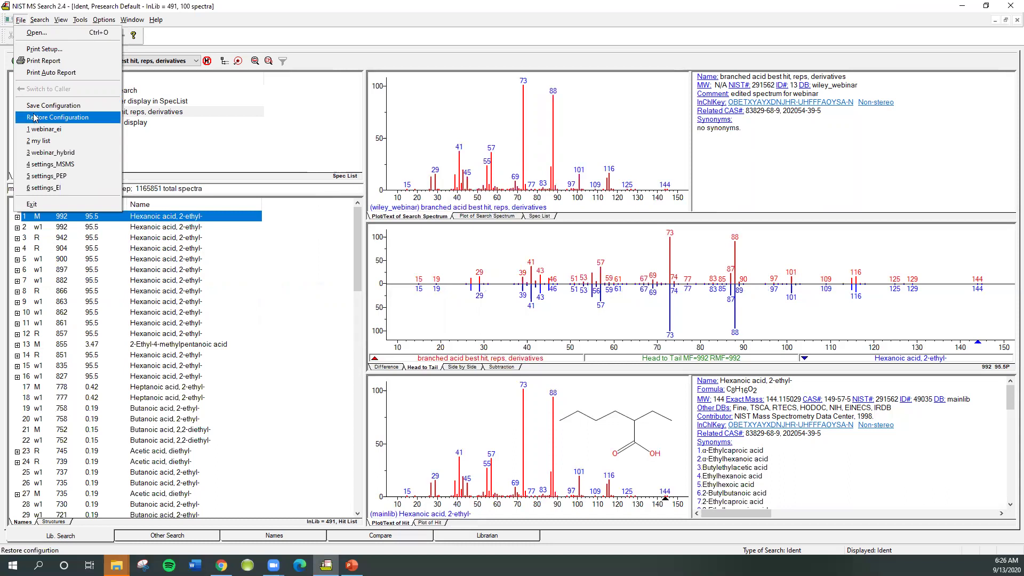
click(233, 12)
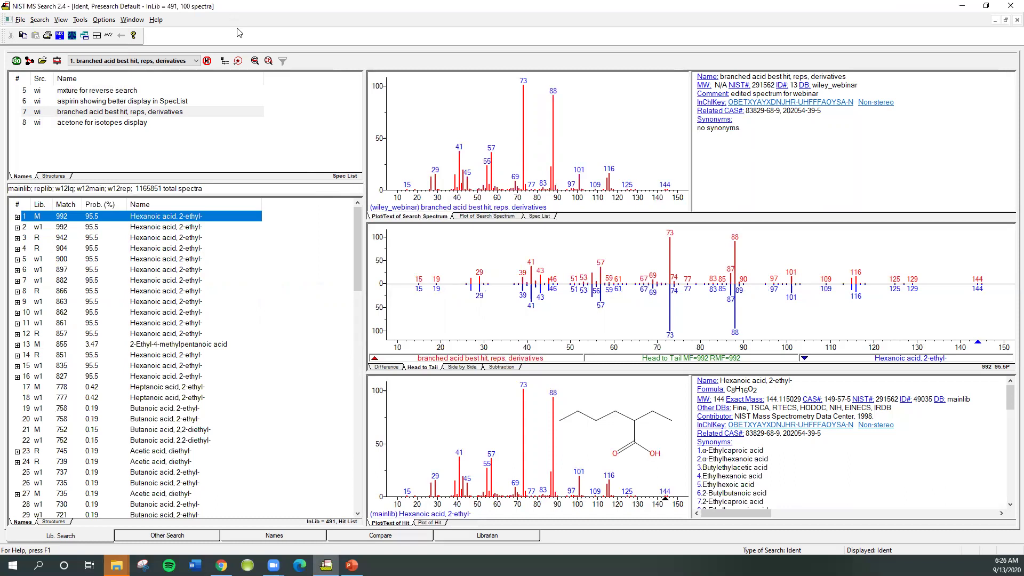
- Add the No. Synonyms and No. Other Dbs columns to the hit list through its properties
right_click(299, 221)
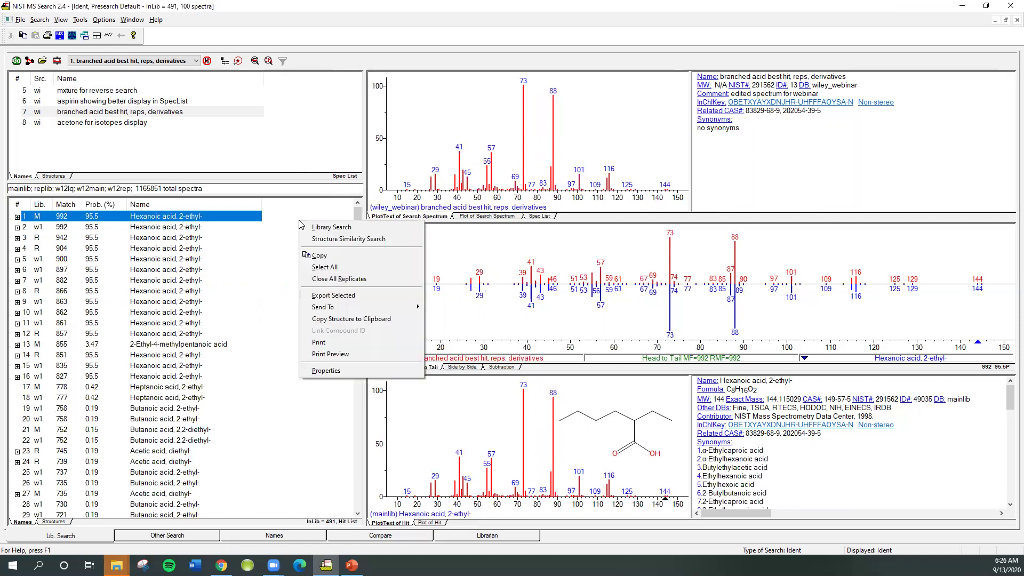
click(326, 371)
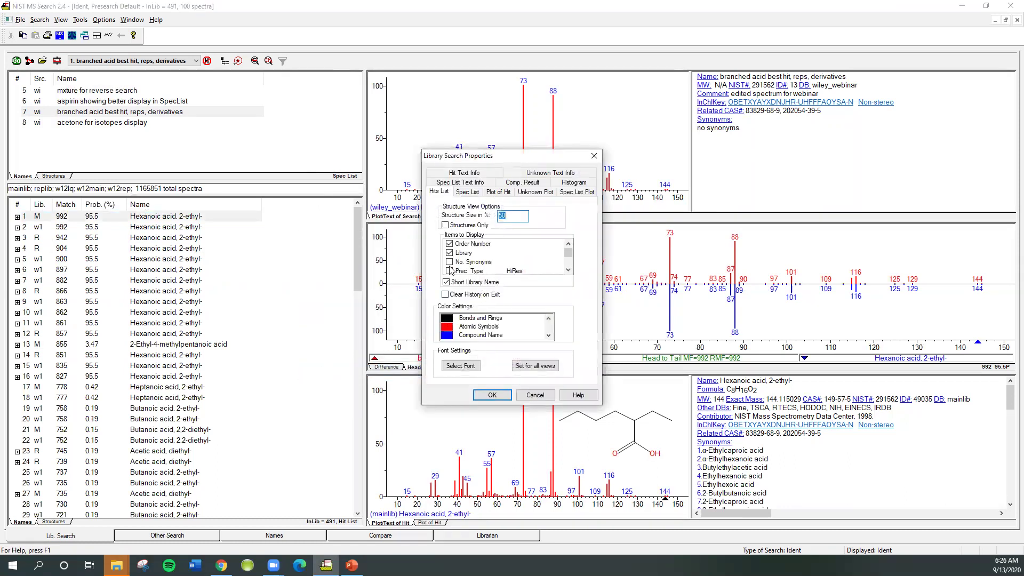
click(450, 262)
click(568, 271)
click(568, 271)
click(568, 272)
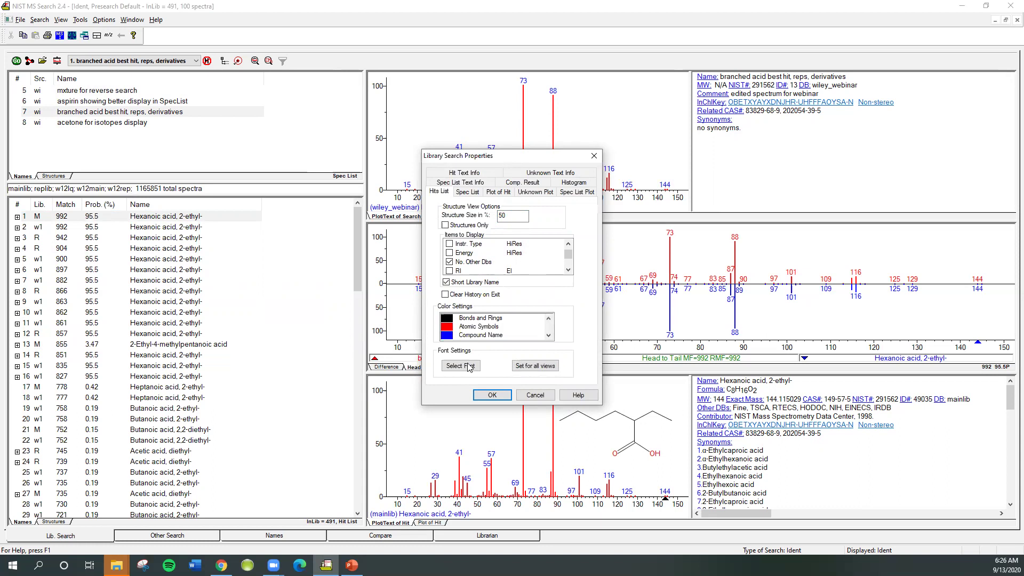
click(480, 395)
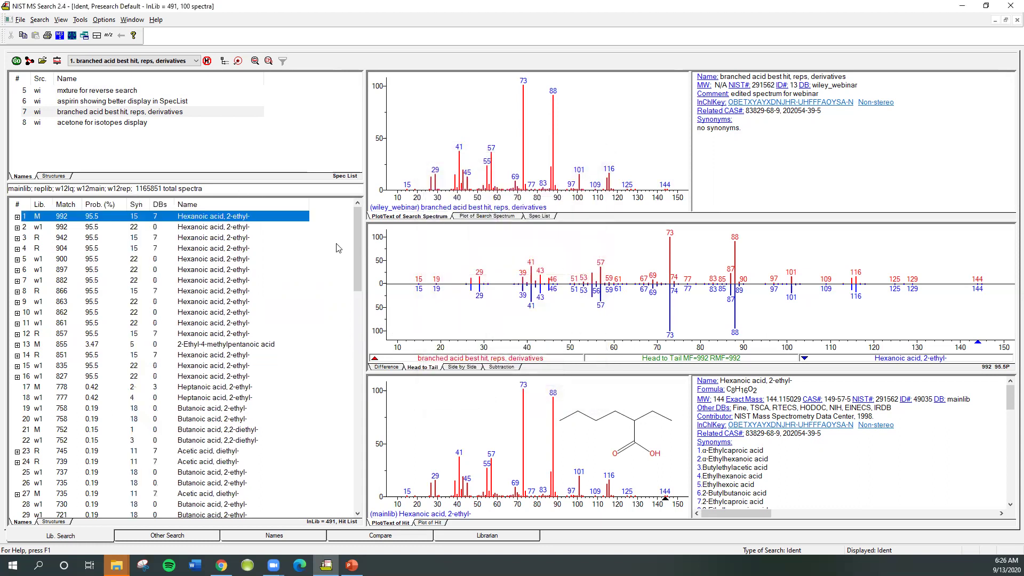
- Rerun the library search on the branched acid spectrum and expand the first hit to inspect its replicate spectra
double_click(67, 115)
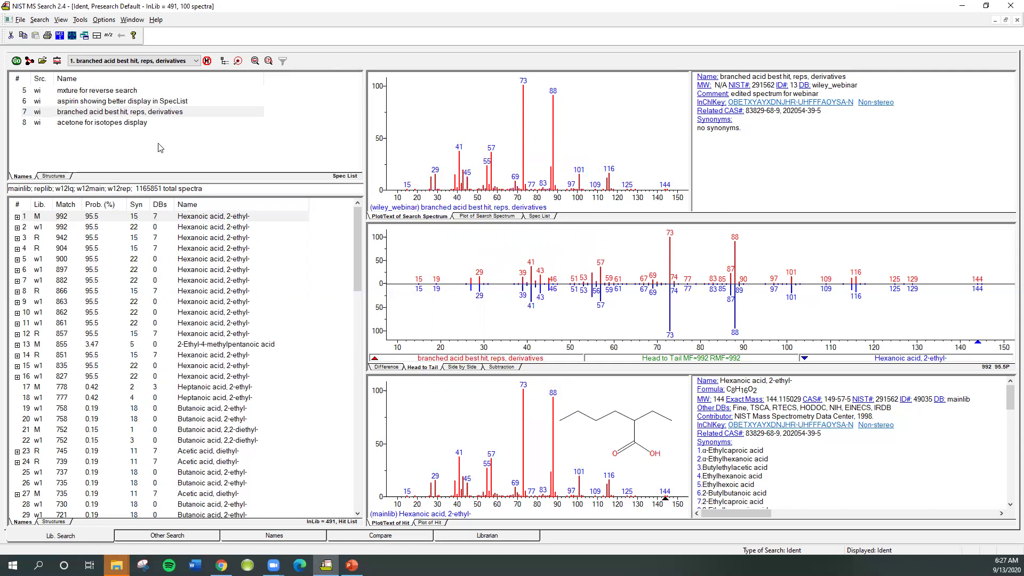
click(17, 217)
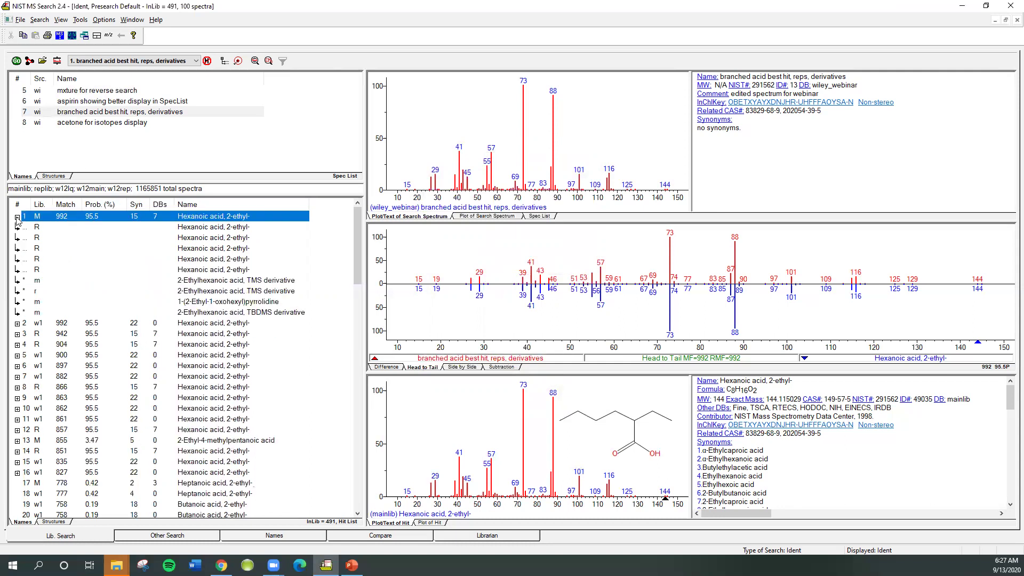
click(45, 233)
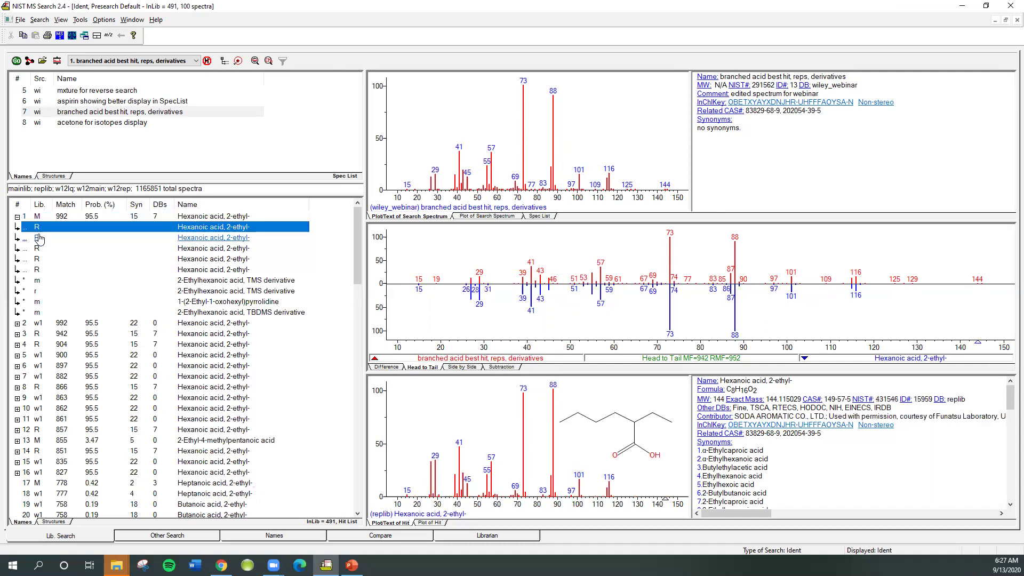
click(43, 239)
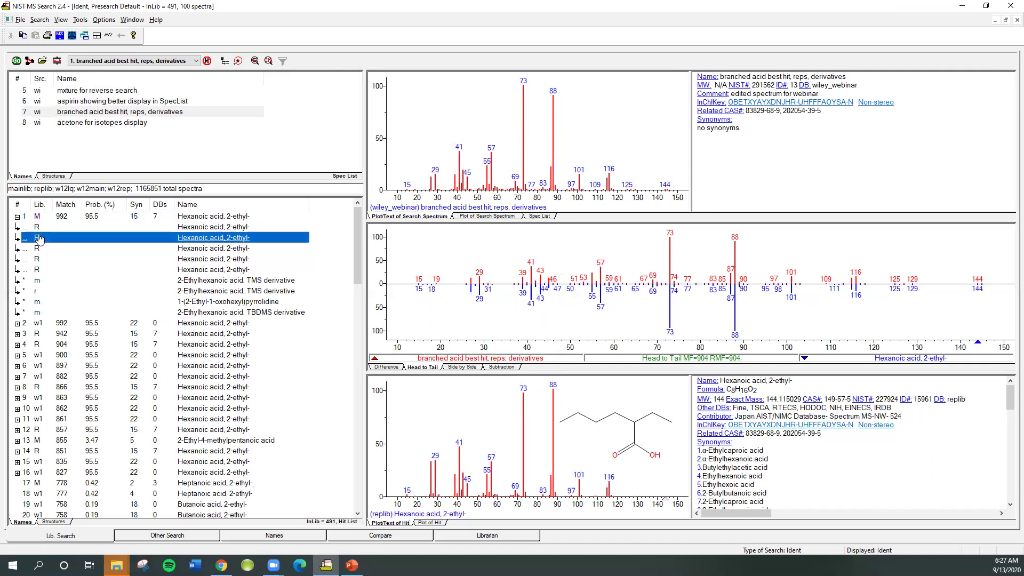
click(186, 250)
key(Down)
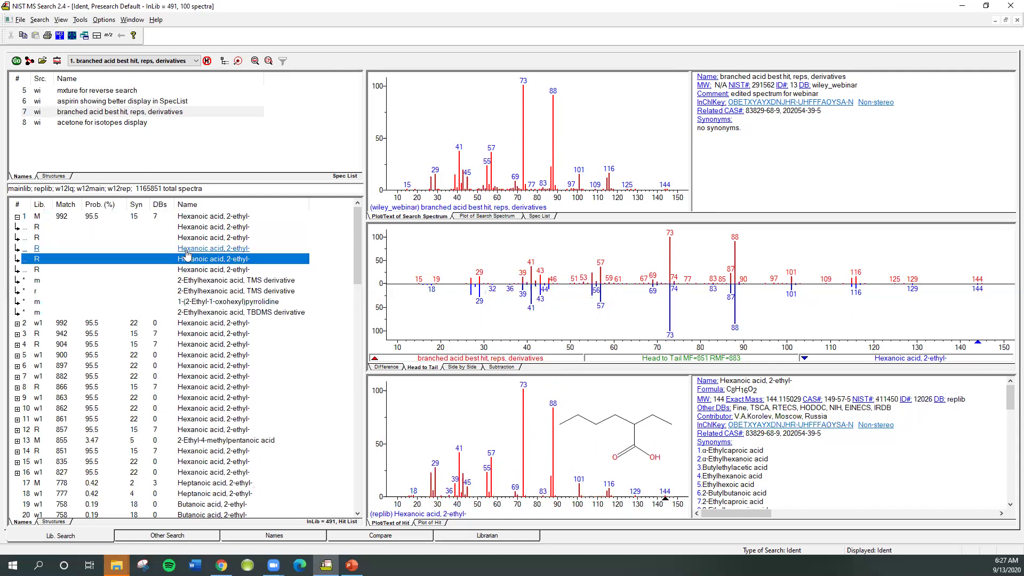
key(Down)
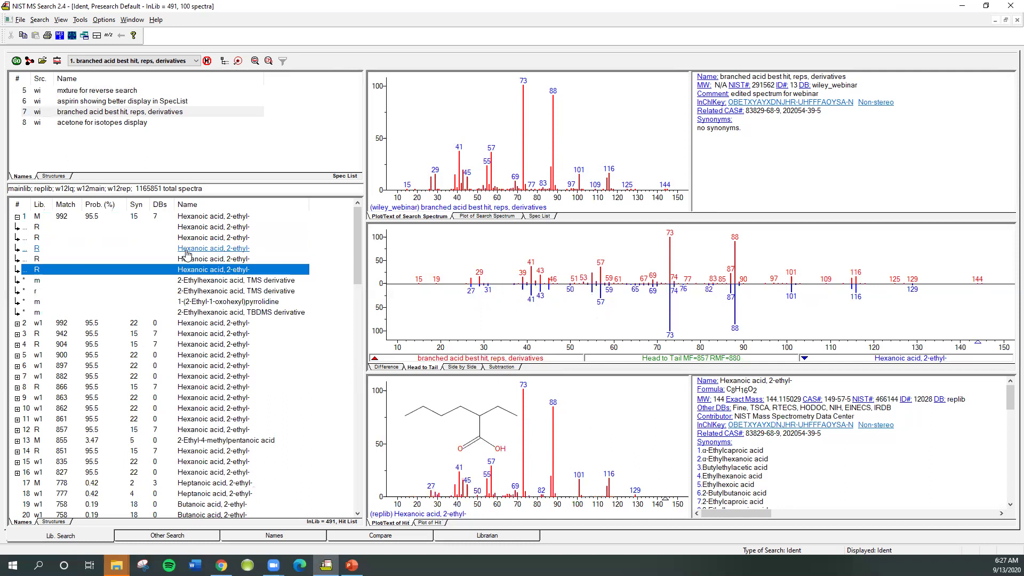
- Step through the first hit's replicate spectra again and on through its derivatives to 2-Ethylhexanoic acid, TBDMS derivative
key(Up)
key(Up)
key(Up)
key(Up)
key(Up)
key(Down)
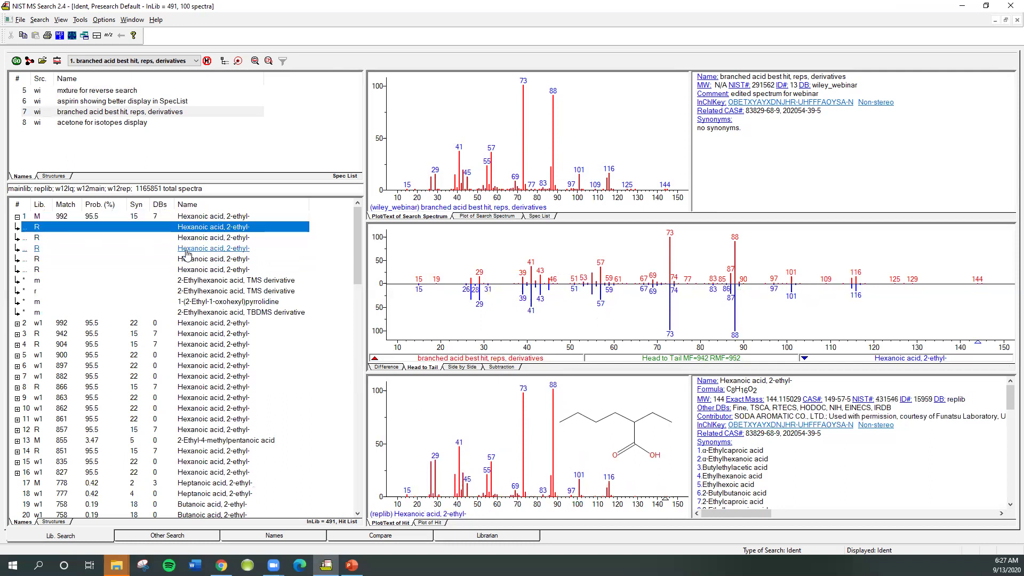
key(Down)
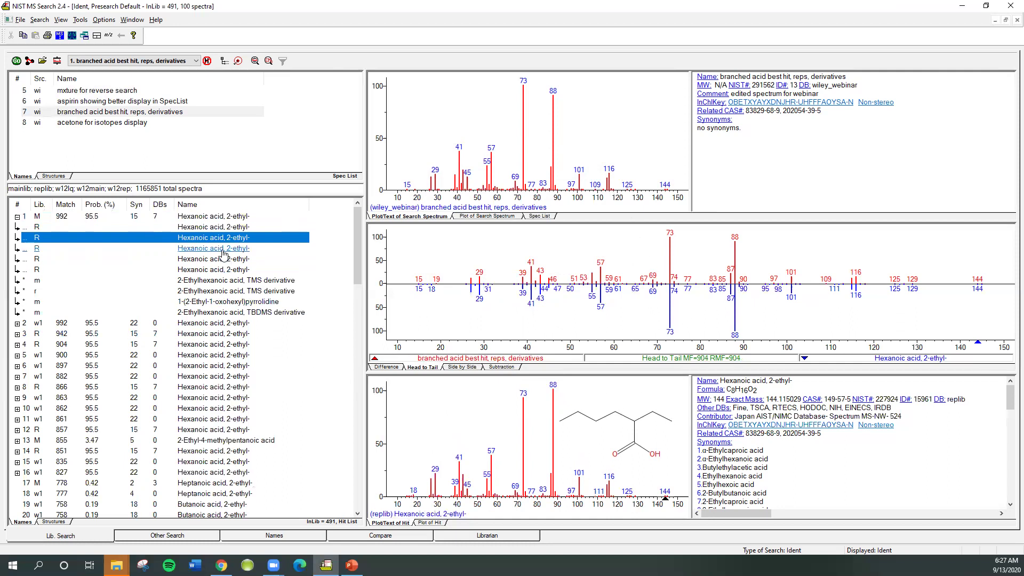
key(Down)
key(Down)
key(Down)
key(Down)
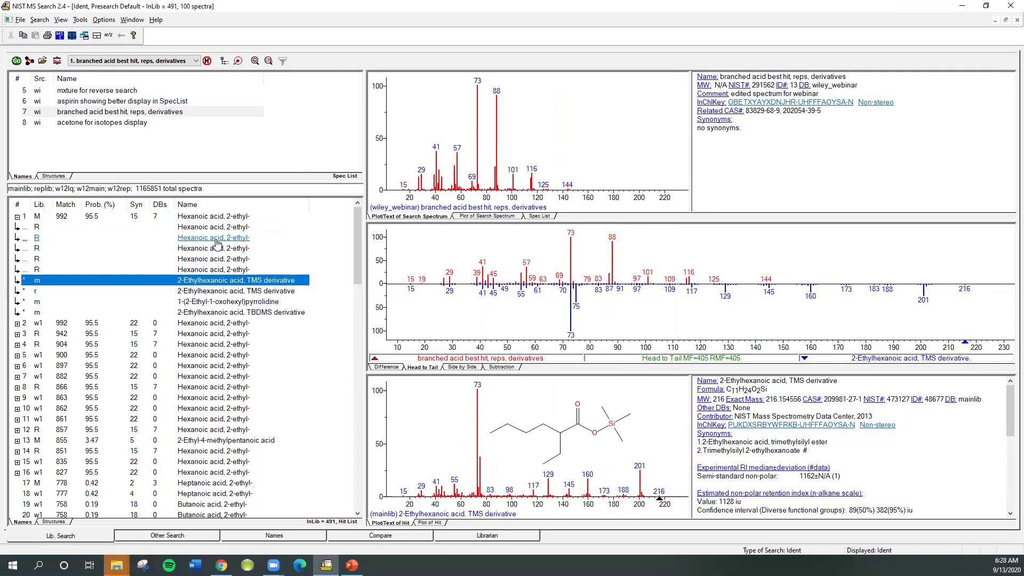
key(Down)
key(Down)
key(Down)
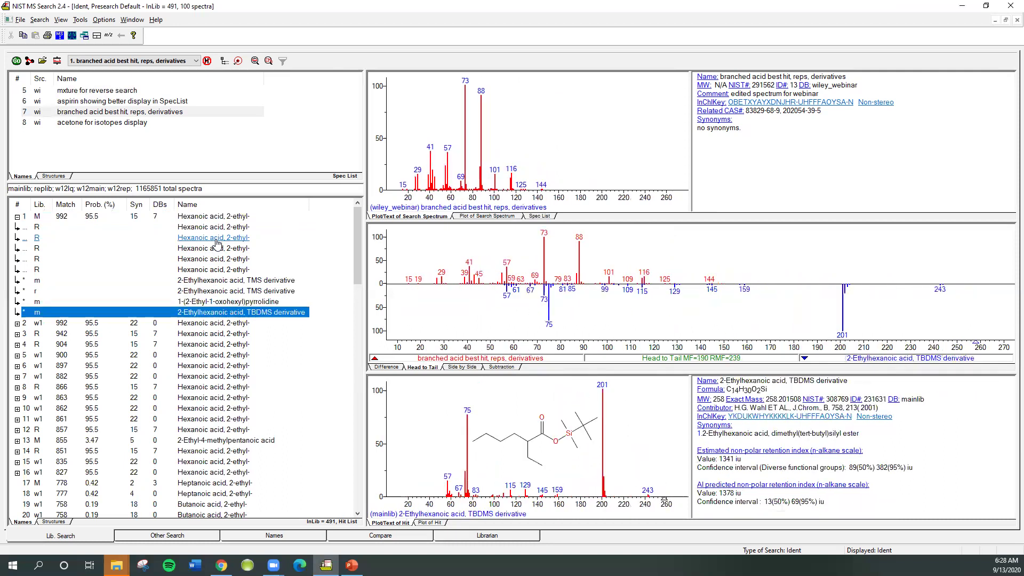
- Return to the first main library hit, Hexanoic acid, 2-ethyl-, and collapse its replicates and derivatives
key(Up)
key(Up)
key(Up)
key(Up)
key(Up)
key(Up)
key(Up)
key(Up)
key(Up)
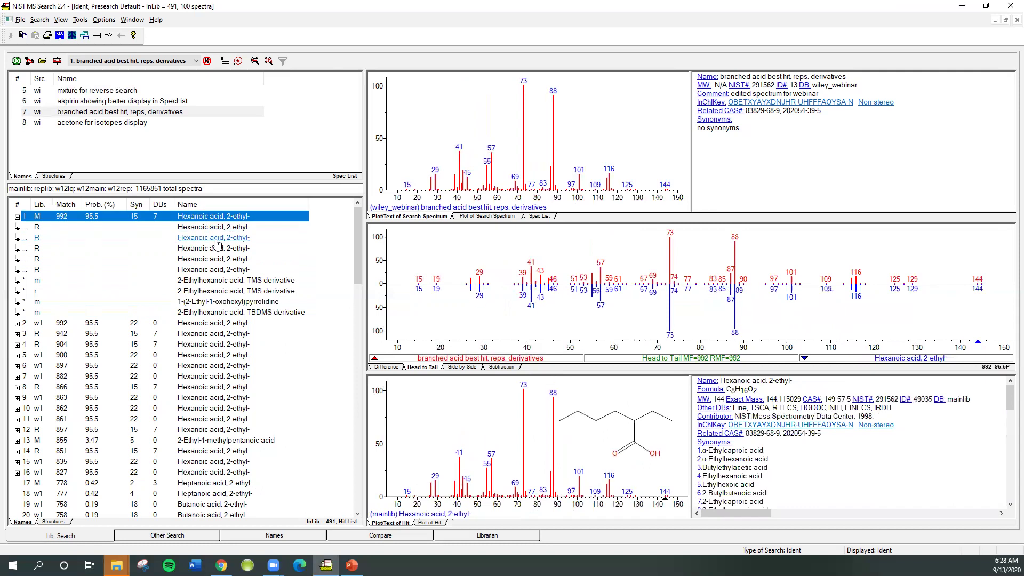
click(17, 217)
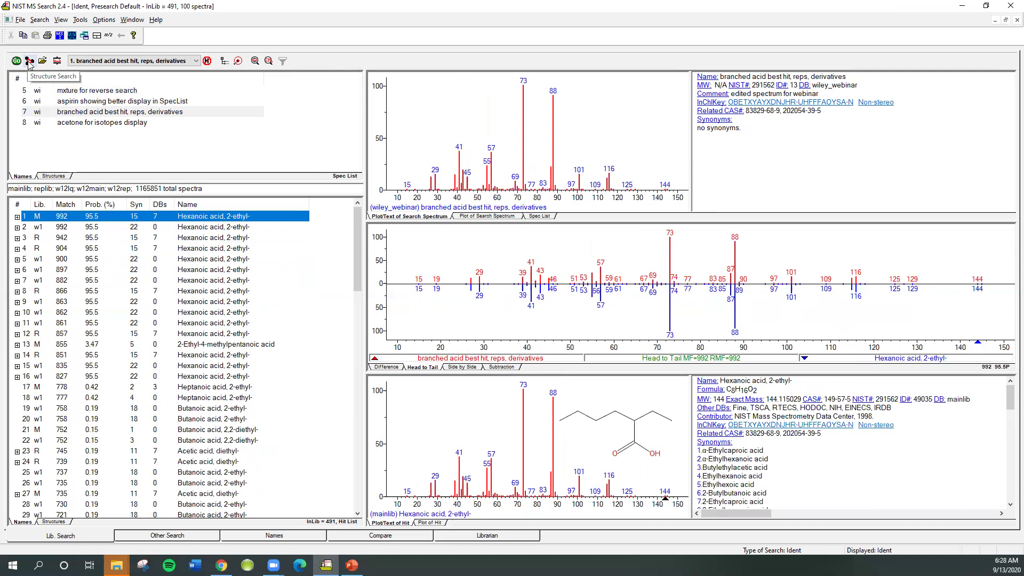
- Review the history list of previous searches and clear it
click(196, 62)
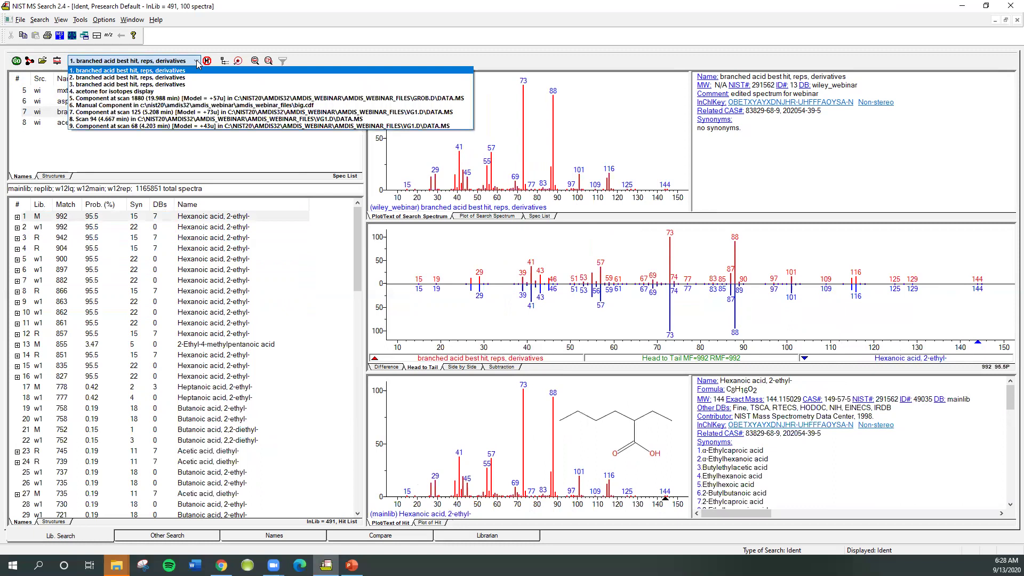
click(196, 62)
click(207, 61)
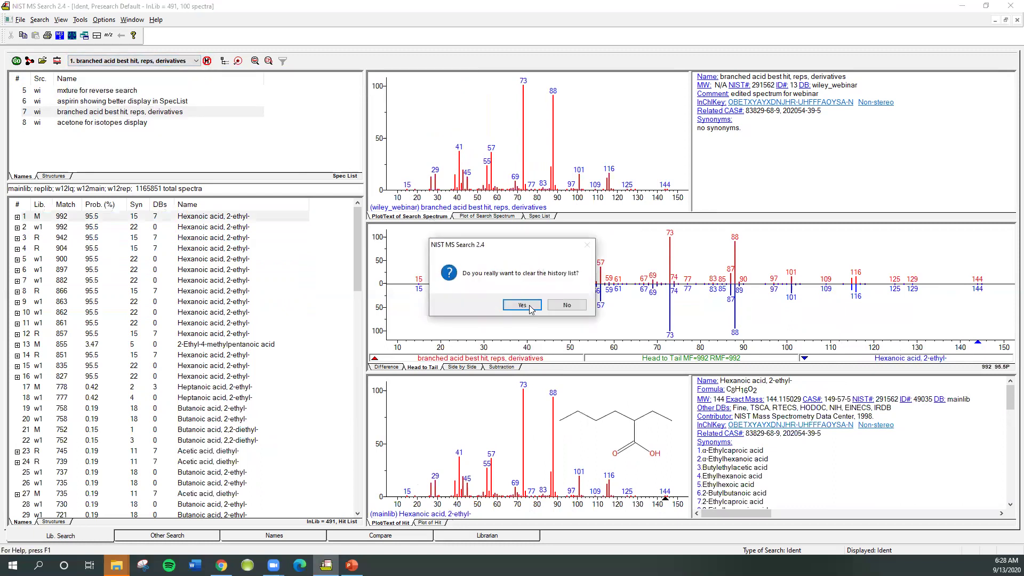
click(522, 305)
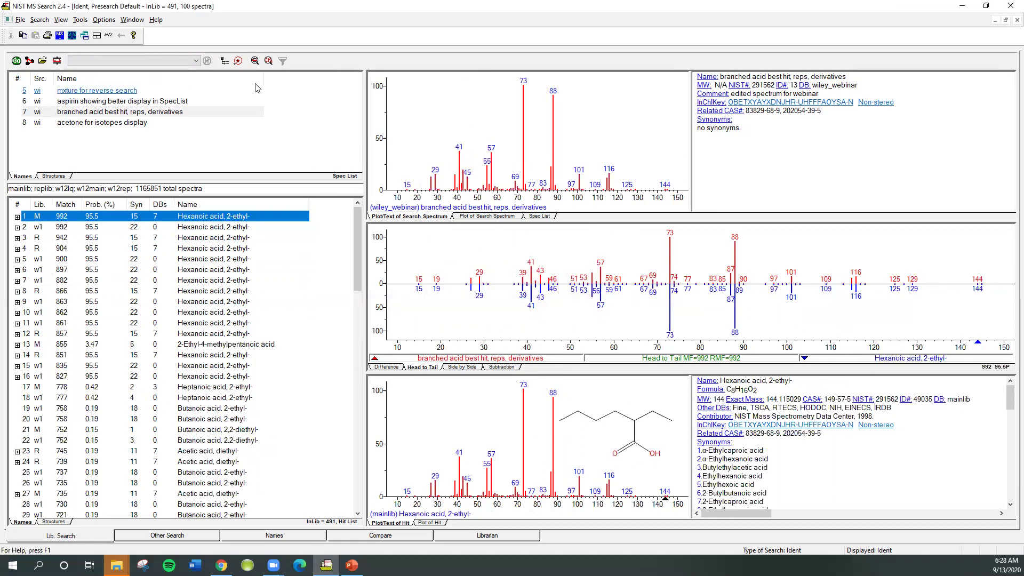
- Expand the replicates and derivatives of all hits in the hit list at once
click(225, 64)
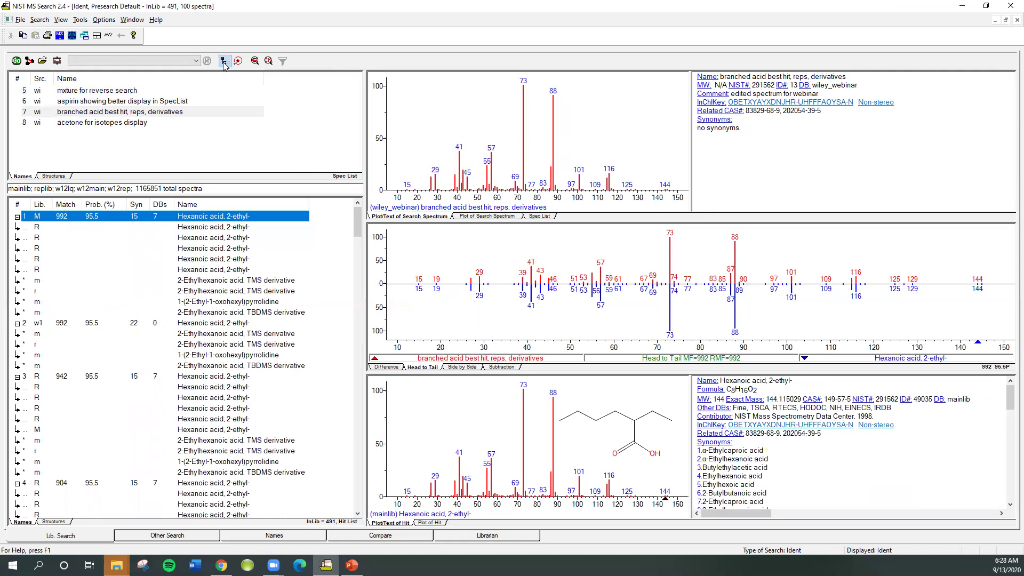
- Collapse the replicates and derivatives of all hits and reduce the hit list to the best hit for each compound
click(224, 63)
click(224, 63)
click(225, 63)
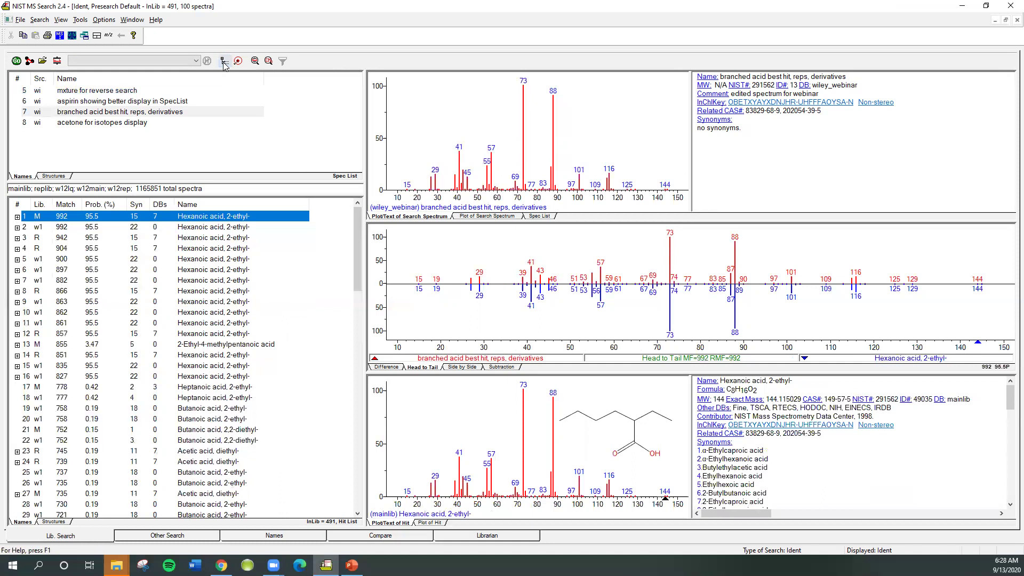
click(224, 62)
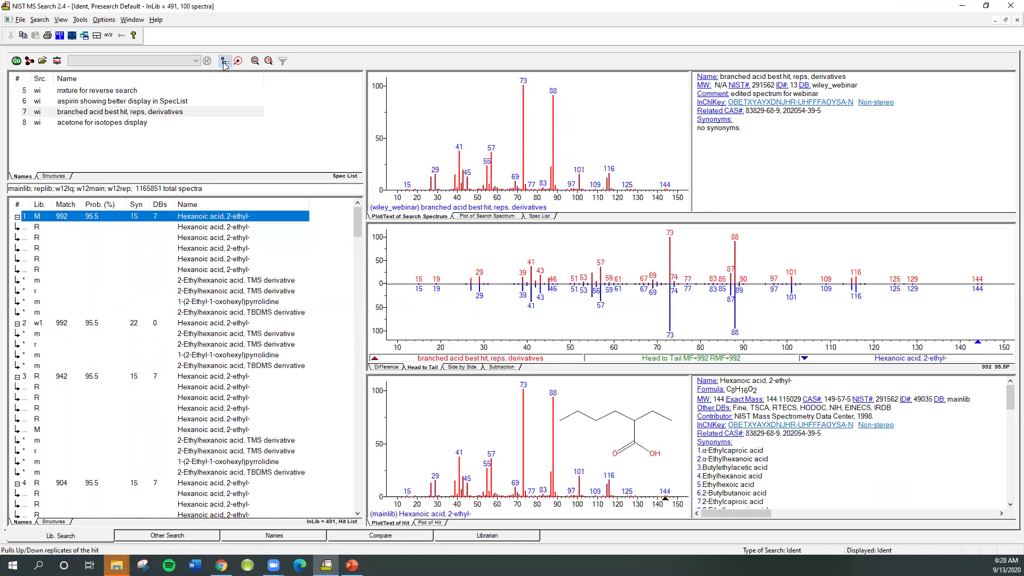
click(225, 62)
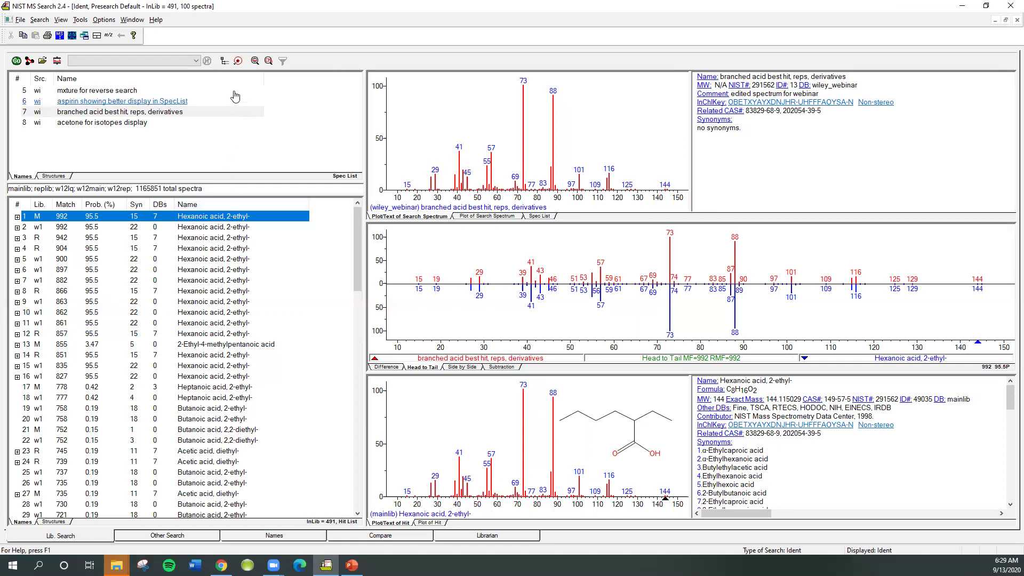
click(238, 62)
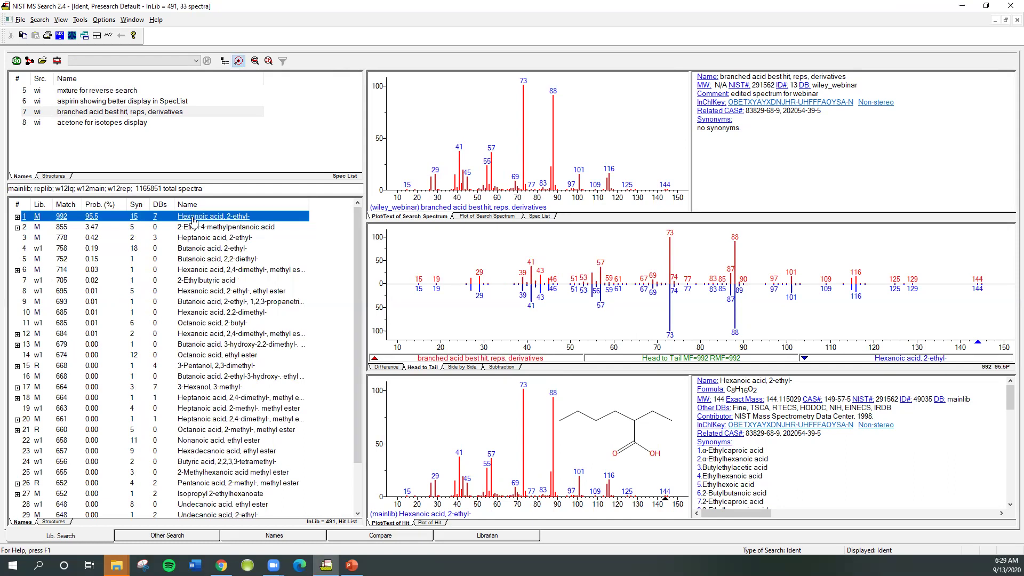
- Step down the reduced hit list, compare the hits with the search spectrum, and return to the first hit, Hexanoic acid, 2-ethyl-
key(Down)
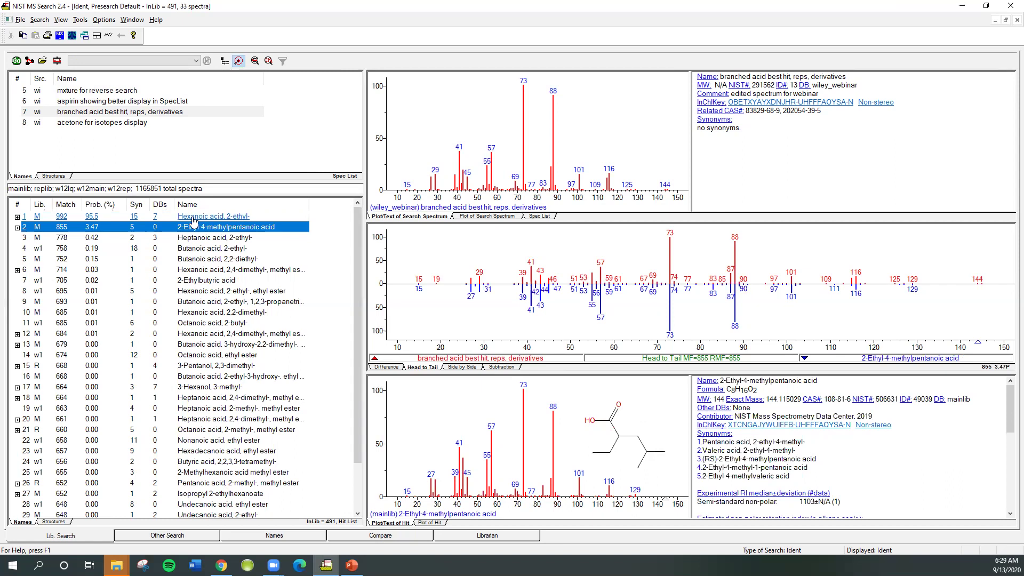
key(Down)
key(Down)
key(Down)
key(Down)
key(Down)
key(Down)
key(Down)
key(Down)
key(Down)
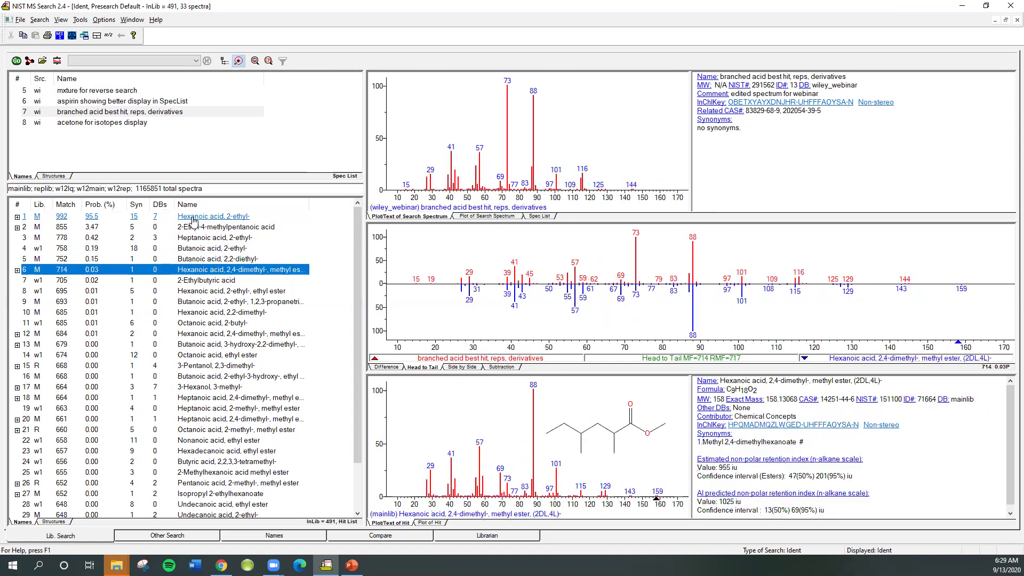
key(Up)
key(Up)
key(Up)
key(Up)
key(Up)
key(Up)
key(Up)
key(Up)
key(Up)
key(Up)
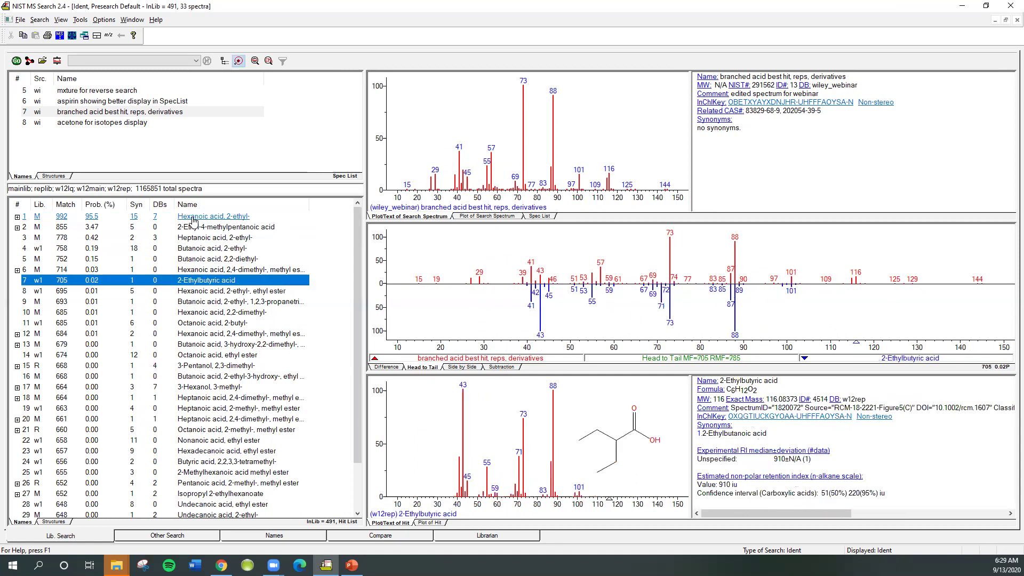
key(Down)
key(Down)
key(Down)
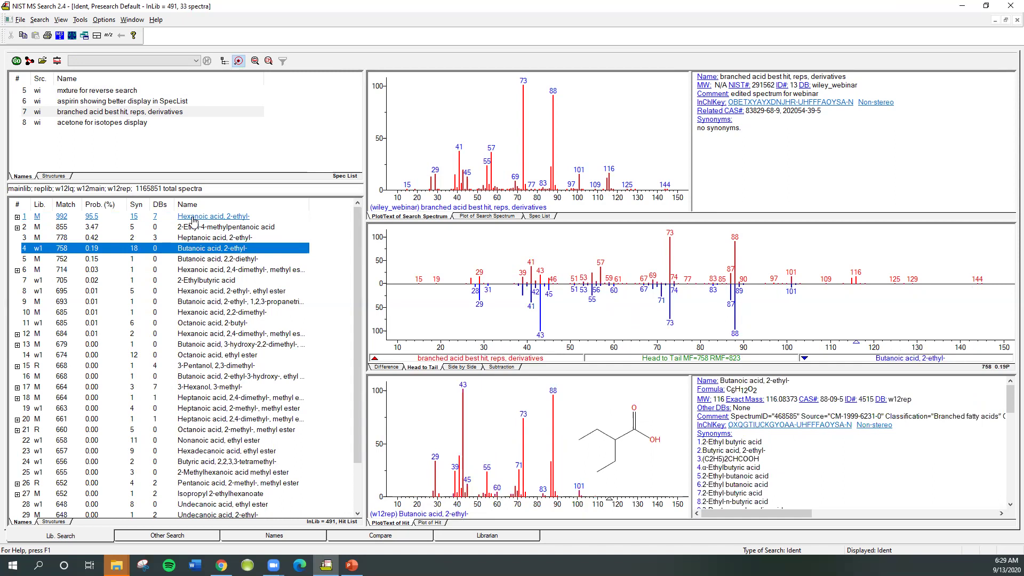
key(Up)
key(Up)
key(Up)
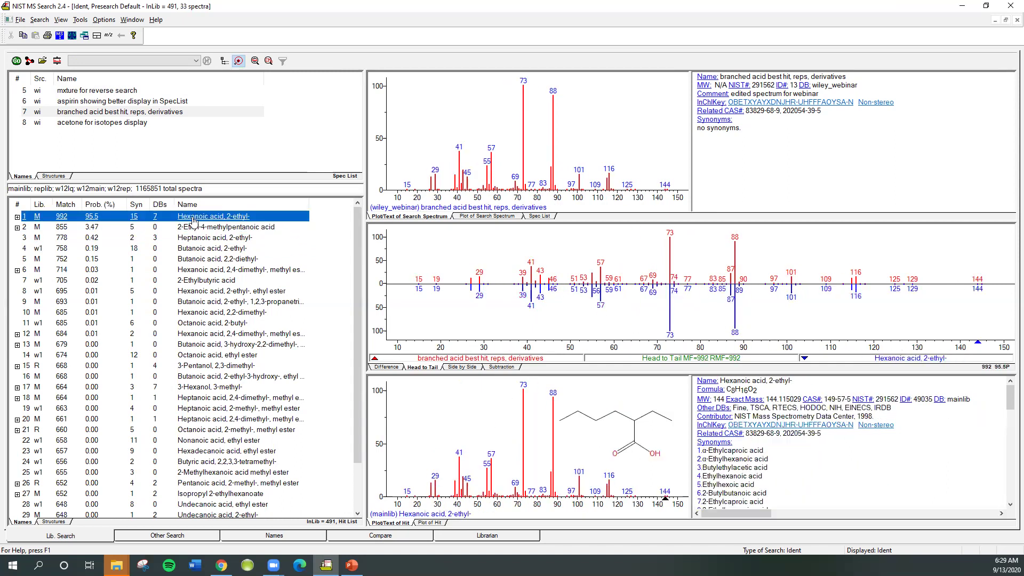
key(Down)
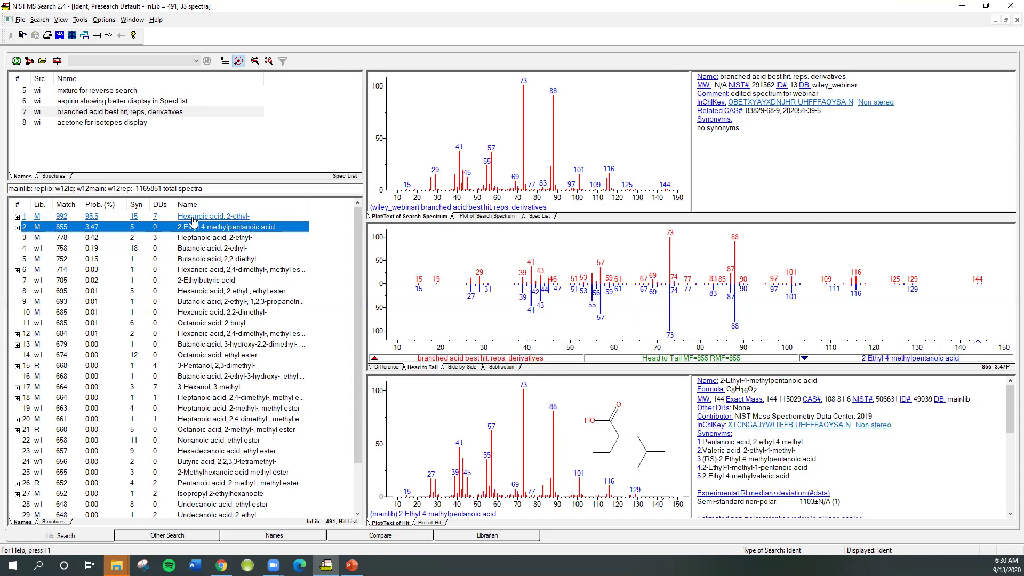
click(192, 217)
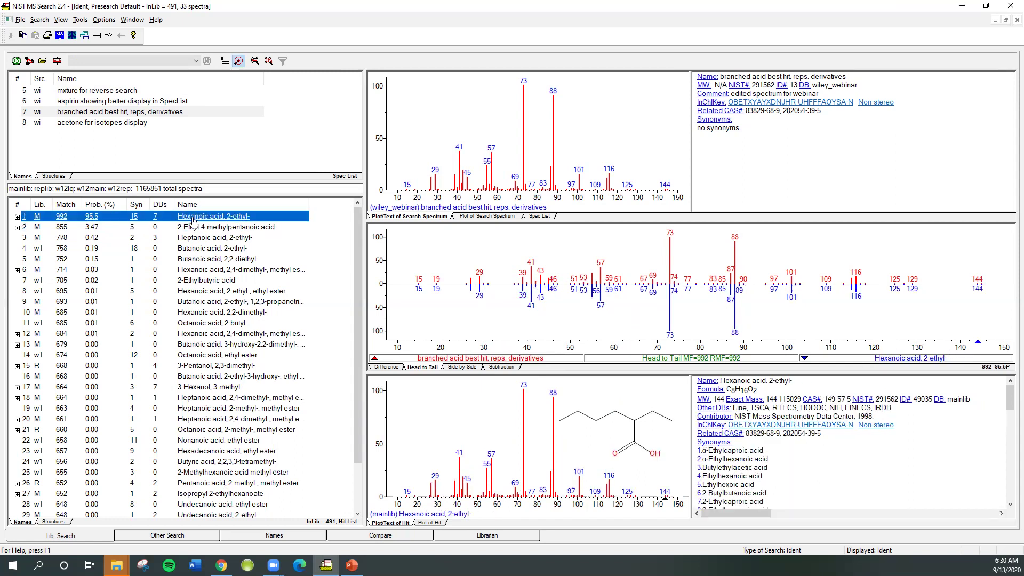
- Toggle the best-hit reduction off and on again, and view the hits as structures before returning to the name list
click(238, 61)
click(239, 61)
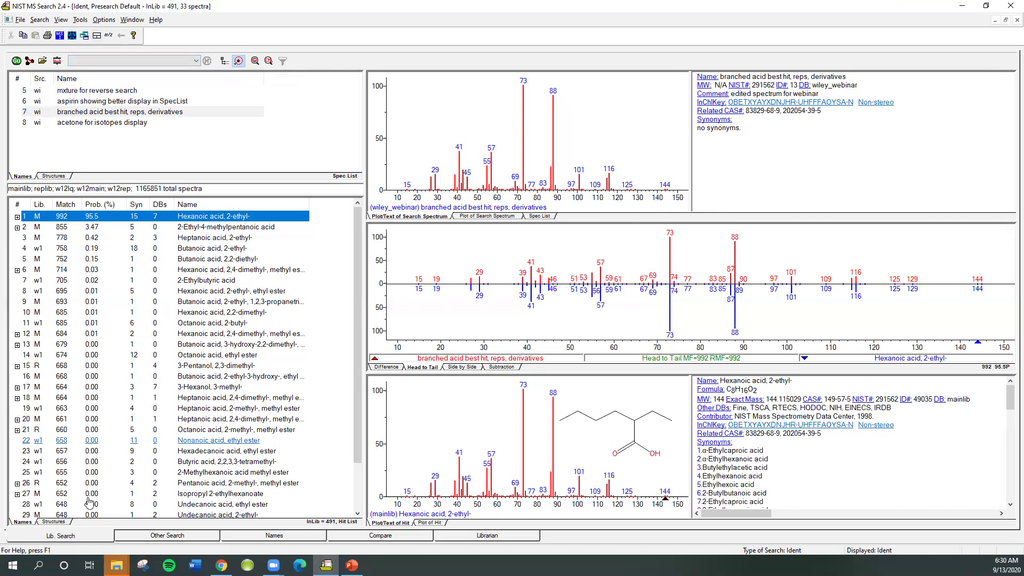
click(54, 522)
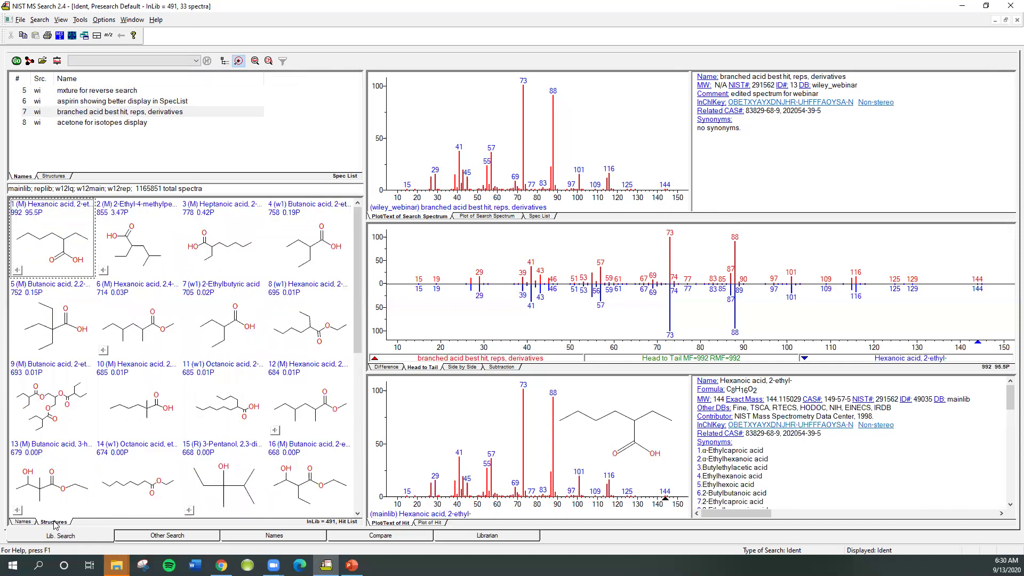
click(23, 522)
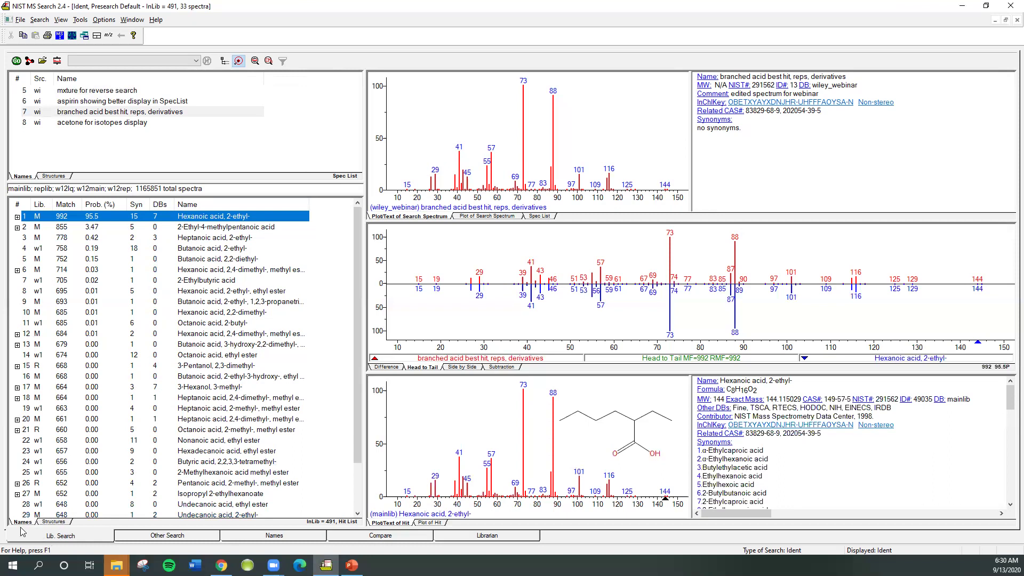
- Review the constraints of the Sequential Method search in Other Search and run it without any constraints
click(144, 541)
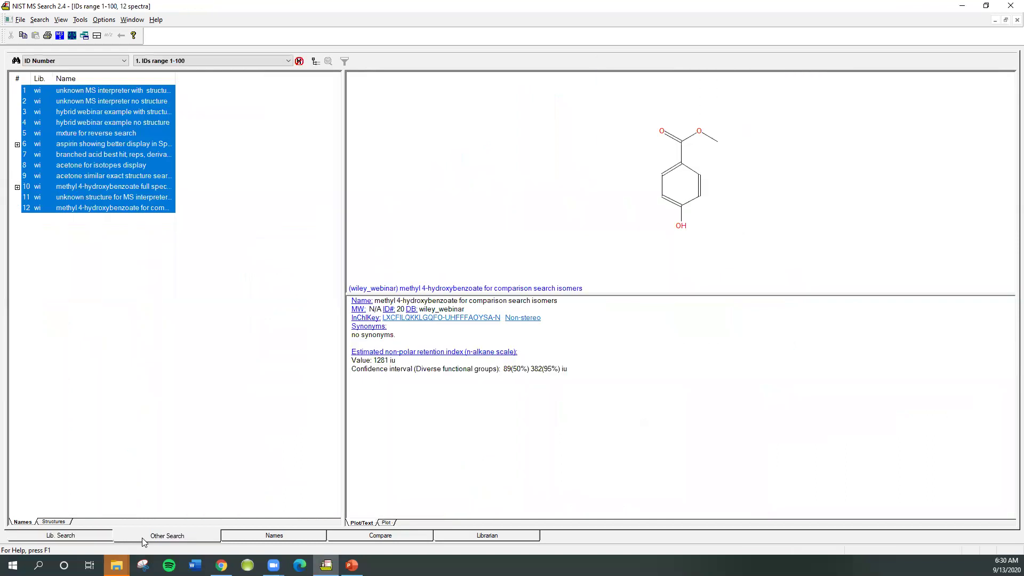
click(124, 61)
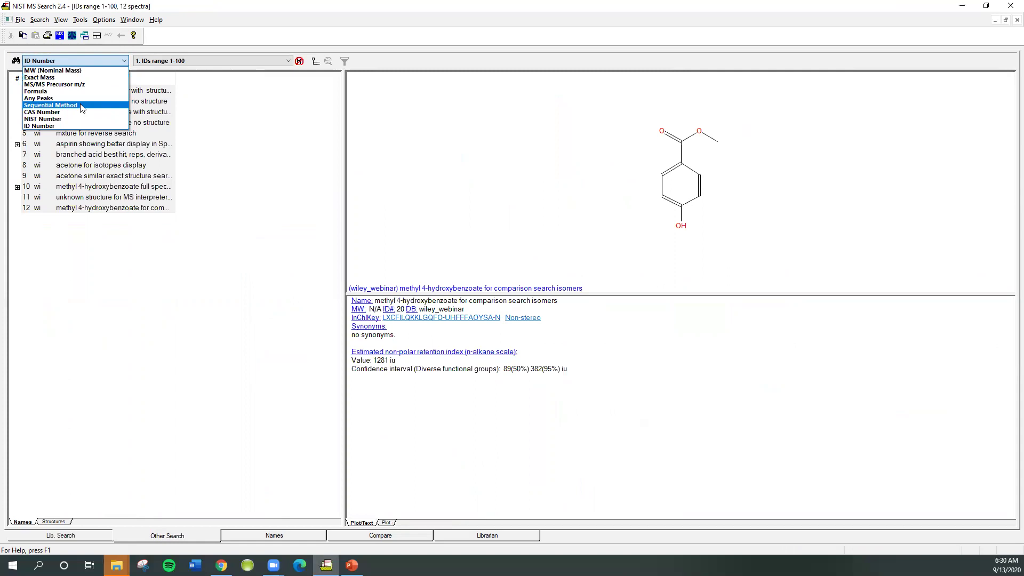
click(83, 106)
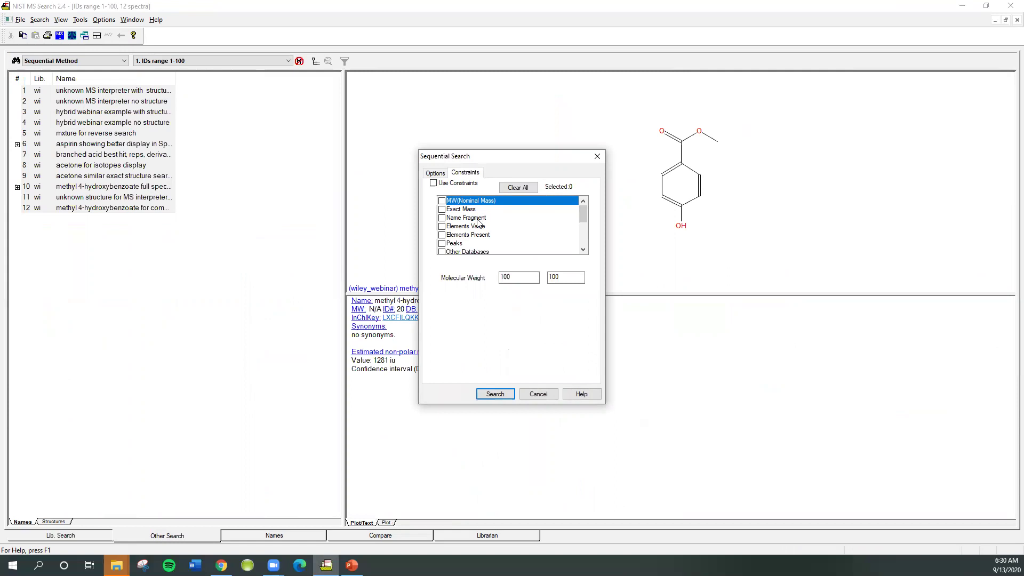
scroll(582, 228, down, 1)
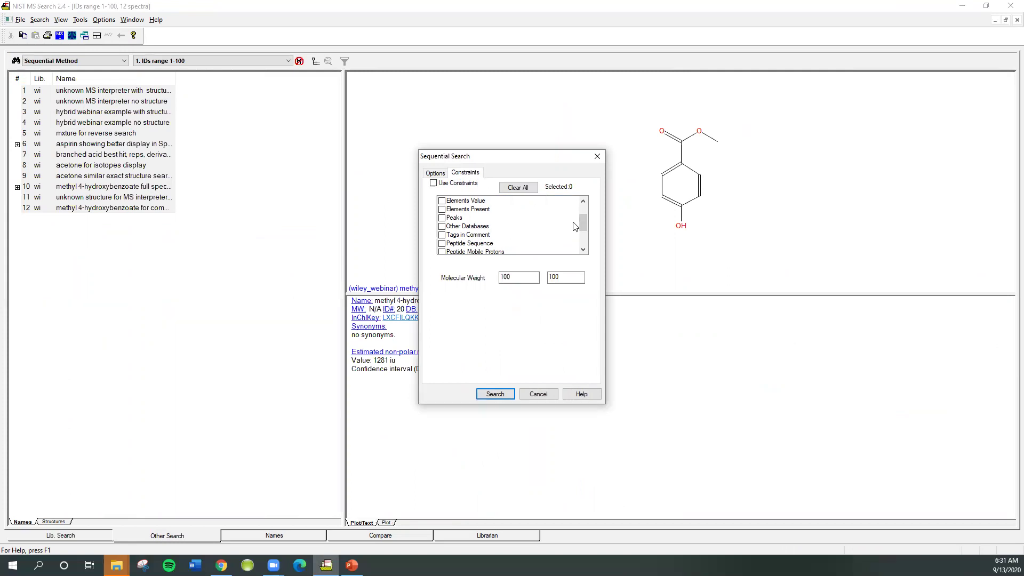
mouse_move(582, 222)
mouse_down()
mouse_move(582, 238)
mouse_move(580, 212)
mouse_up()
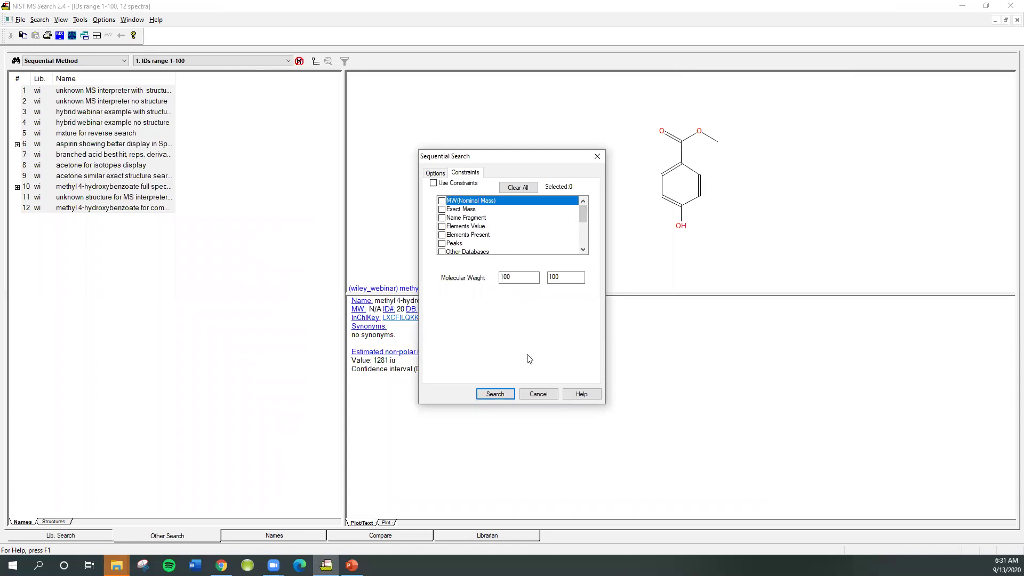
click(505, 393)
click(509, 395)
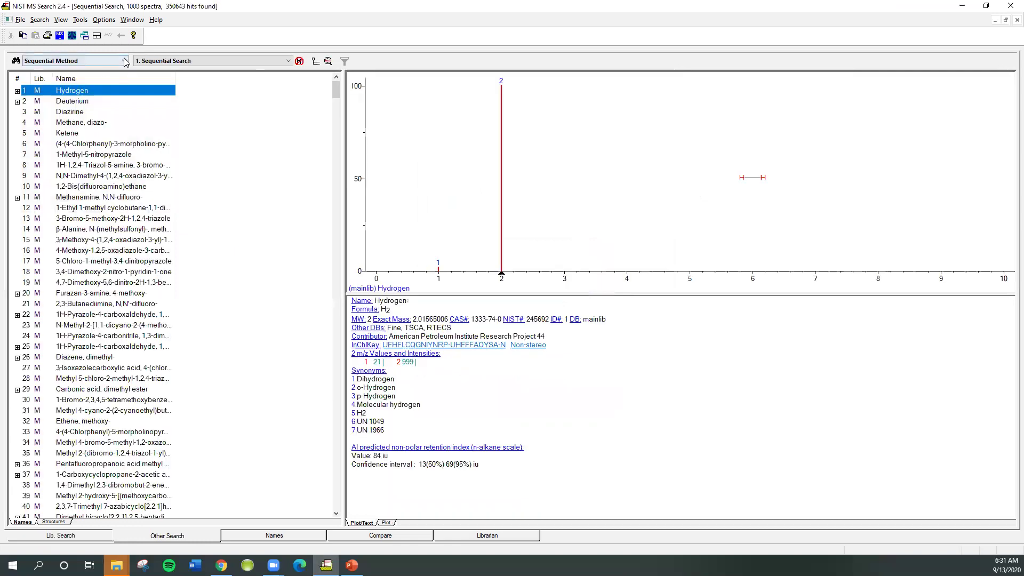
click(125, 62)
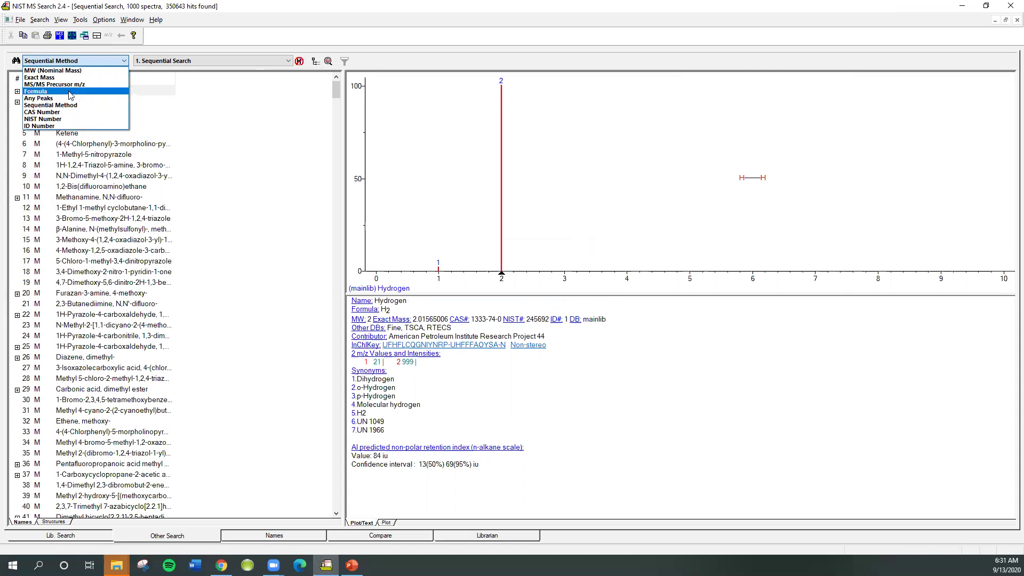
click(271, 11)
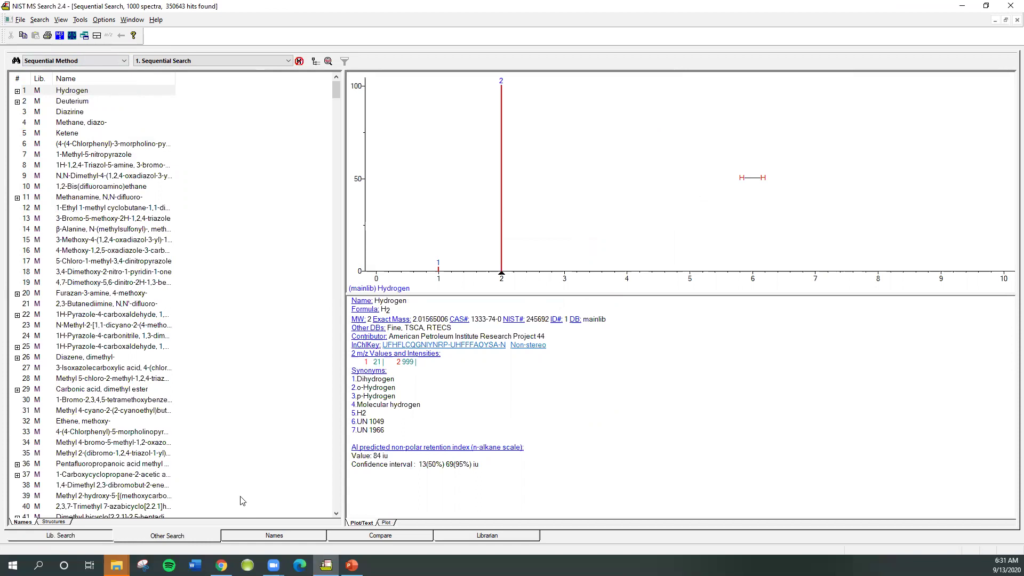
- Look up ASPIRIN in the mainlib name list to show its spectrum
click(246, 538)
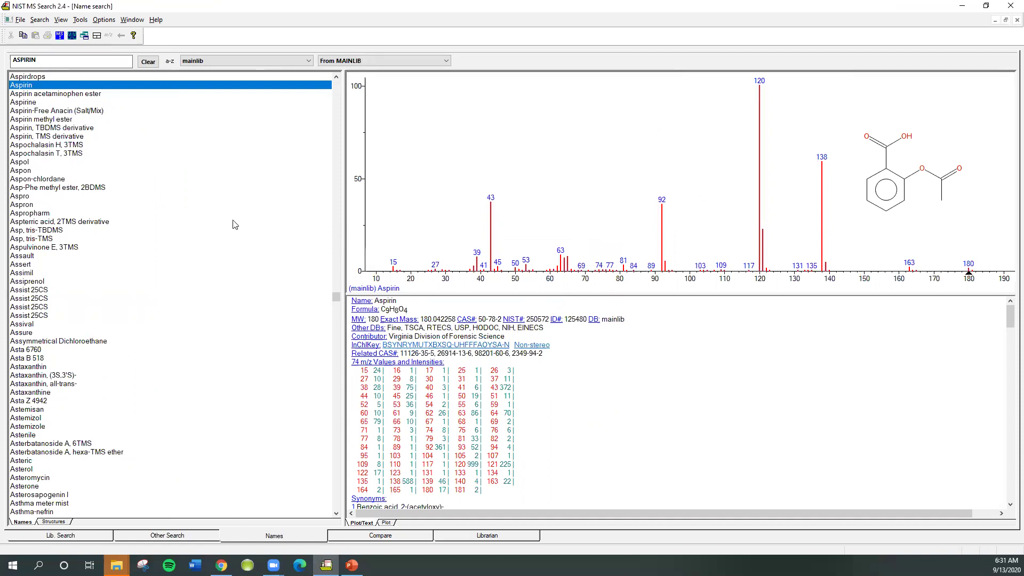
click(308, 62)
click(308, 64)
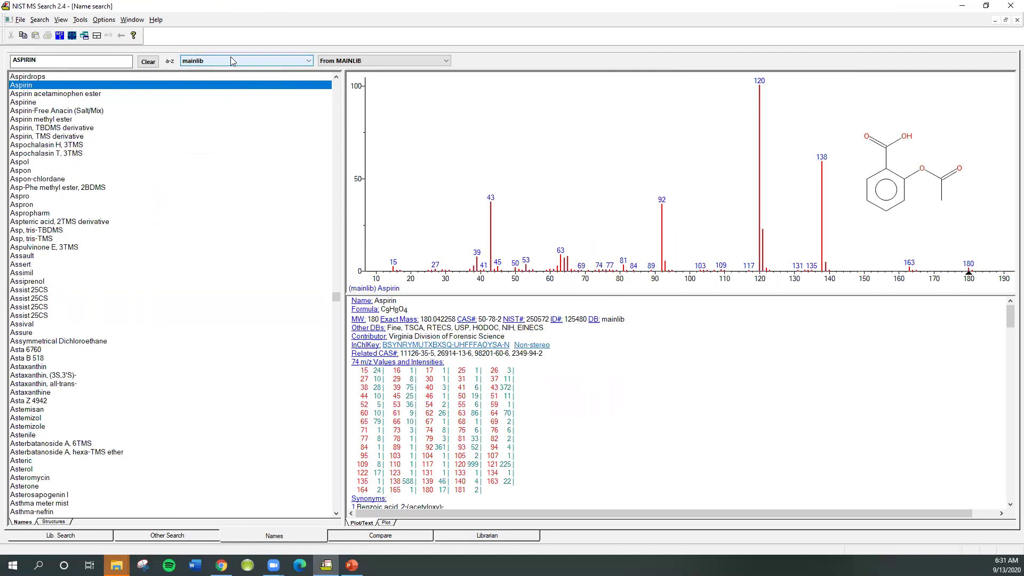
click(54, 60)
drag(54, 59, 5, 62)
click(35, 83)
click(36, 78)
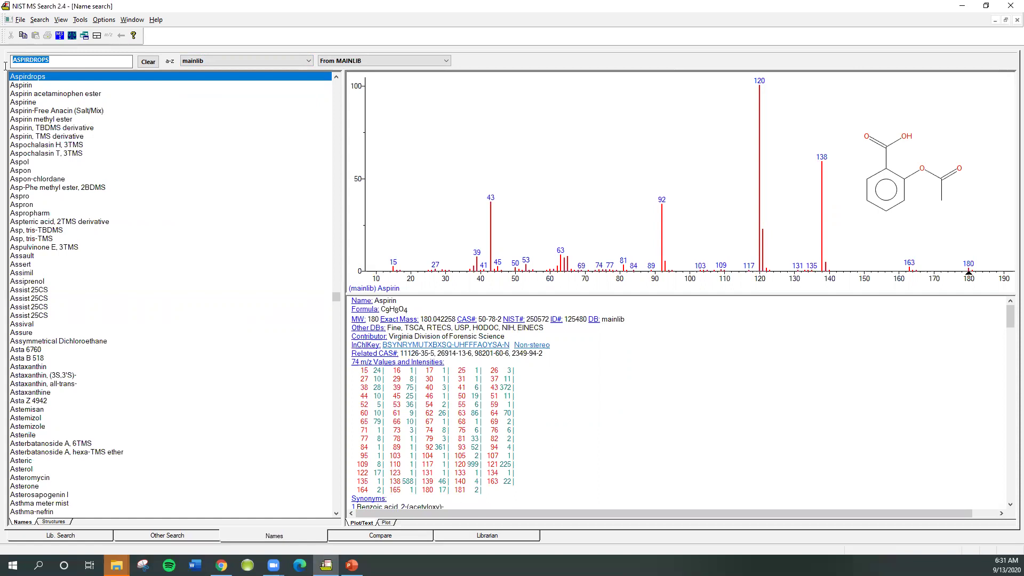
text(A)
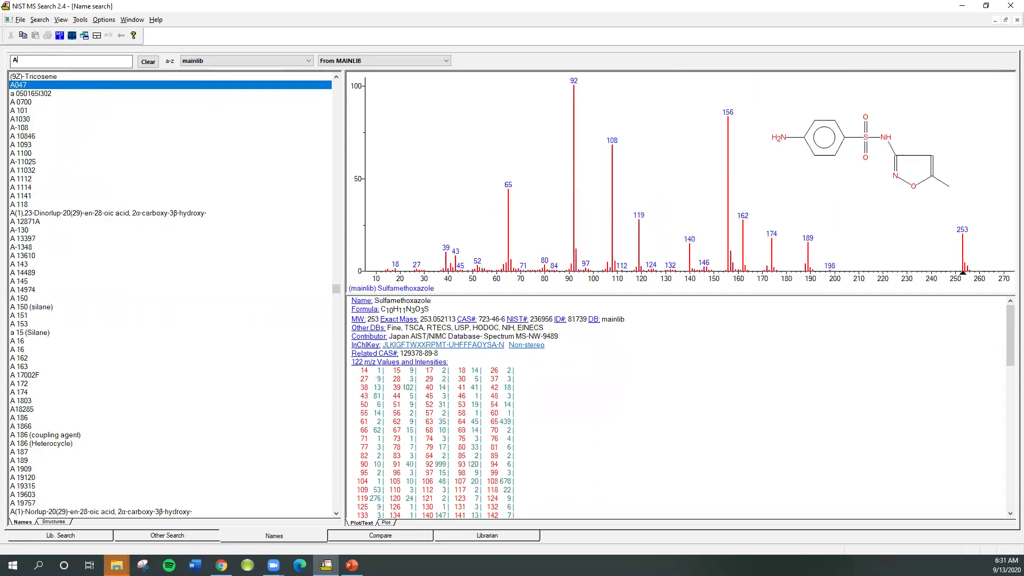
text(SPIRING)
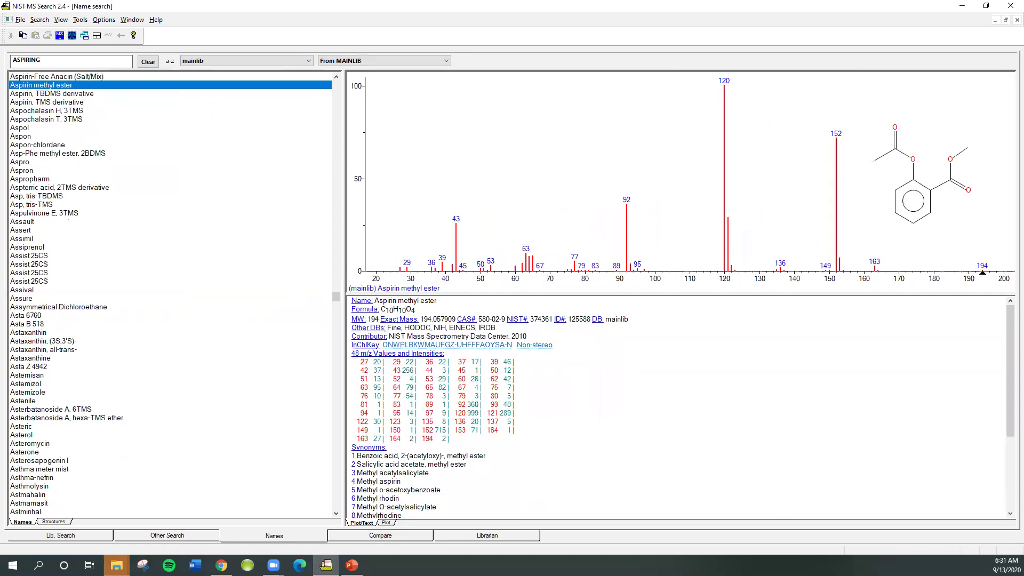
key(BackSpace)
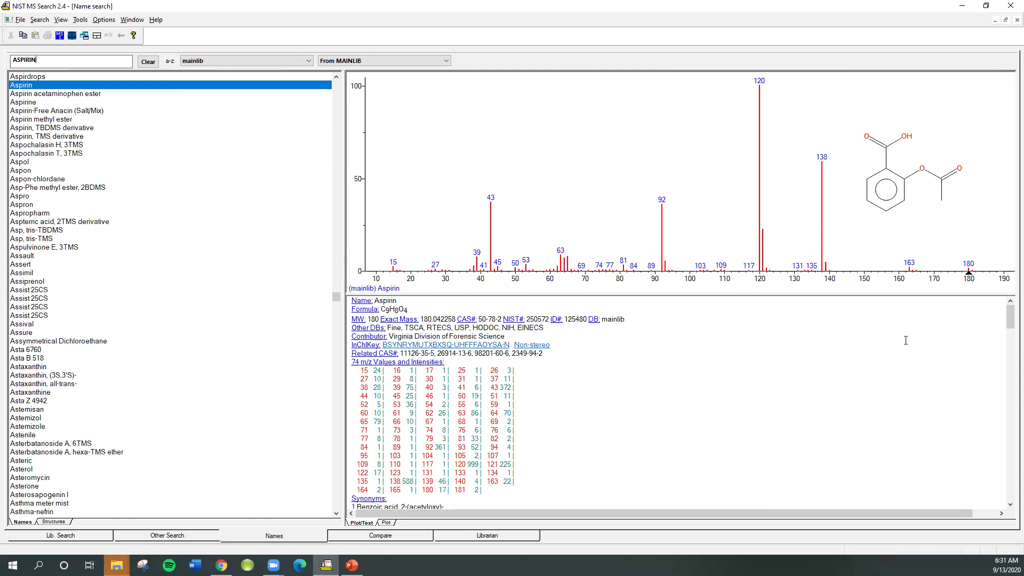
- Examine Aspirin's synonyms and retention index data, and toggle the a-z ordering of the name list and back
drag(1009, 317, 1005, 468)
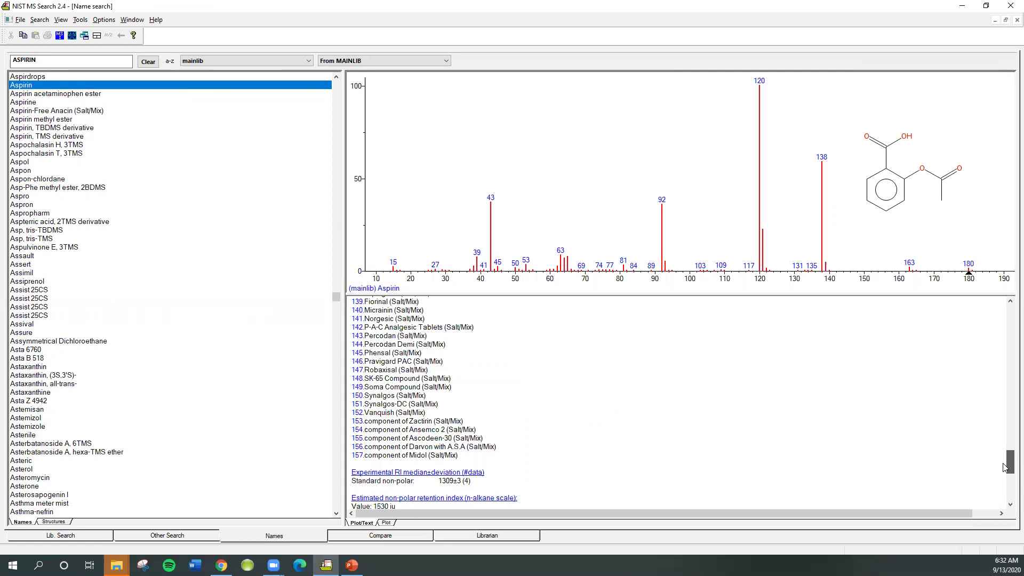
drag(1004, 467, 1004, 381)
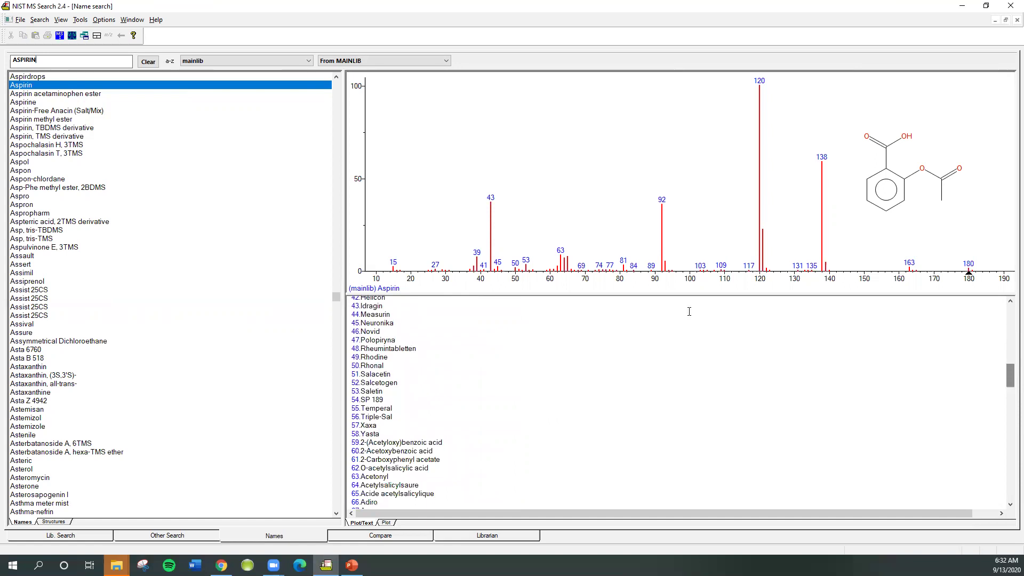
click(170, 62)
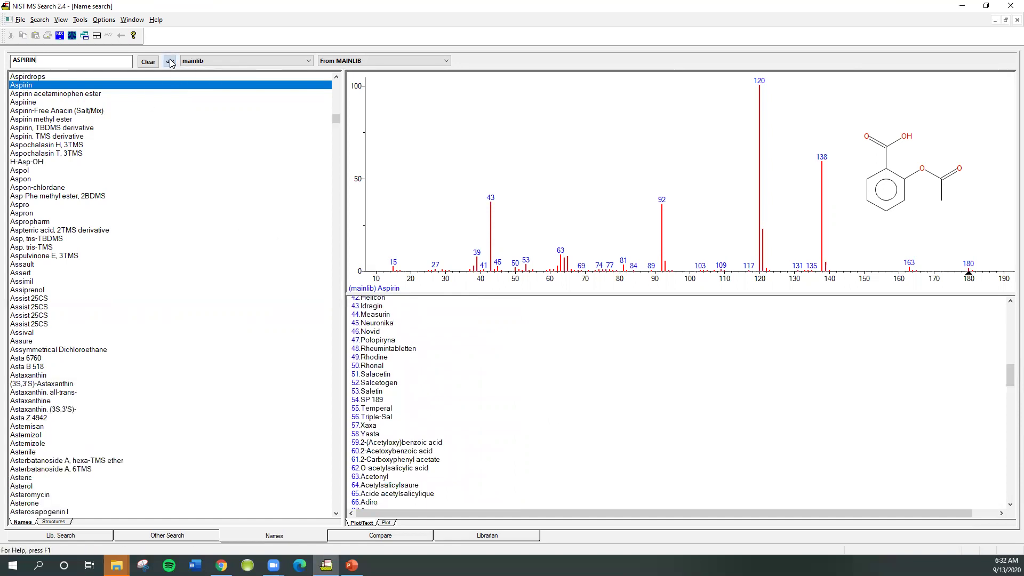
click(171, 61)
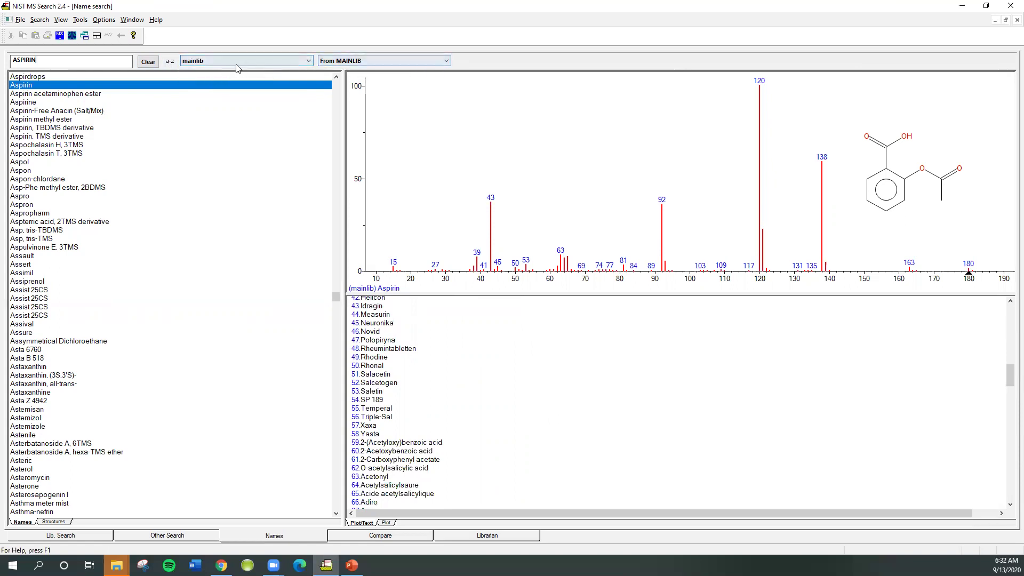
- Check the replicate choices for the Aspirin spectrum and run a library search on Aspirin from the name list
click(448, 60)
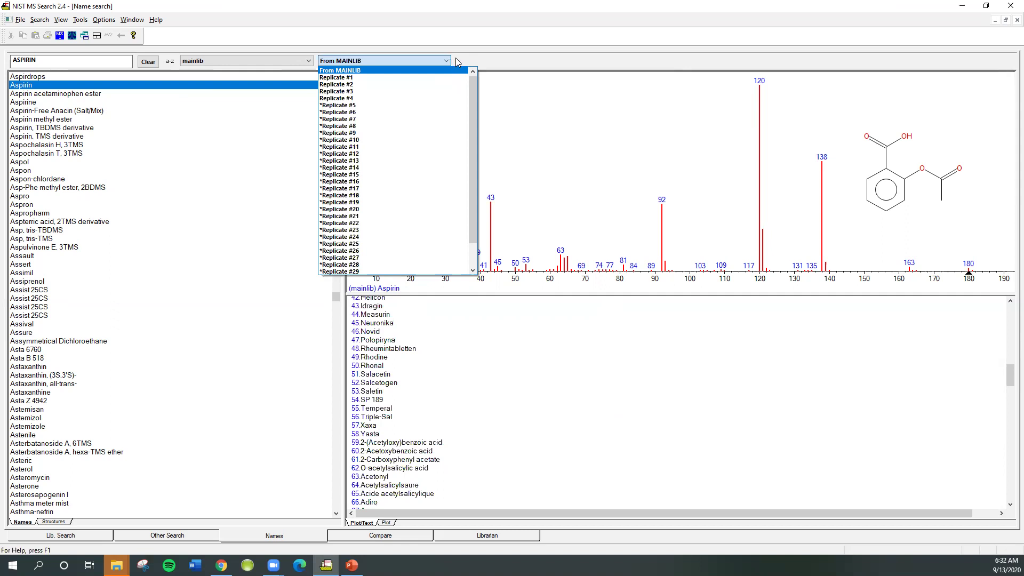
click(456, 57)
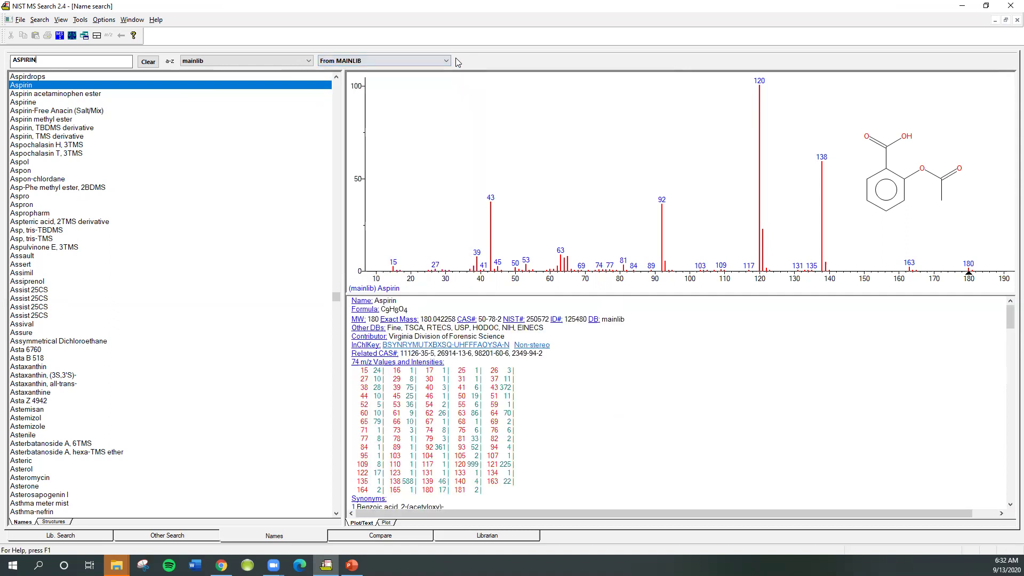
right_click(19, 88)
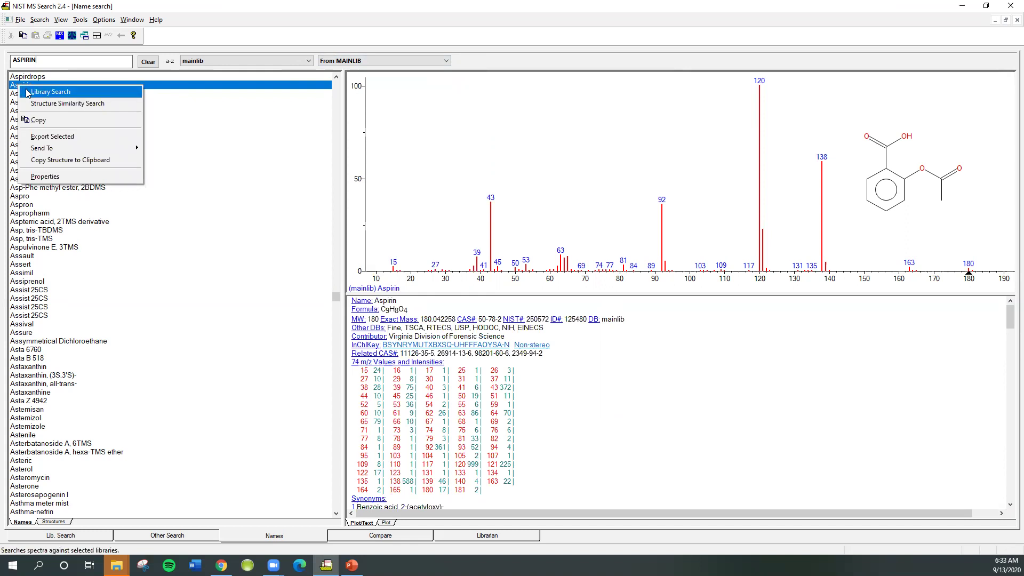
click(28, 93)
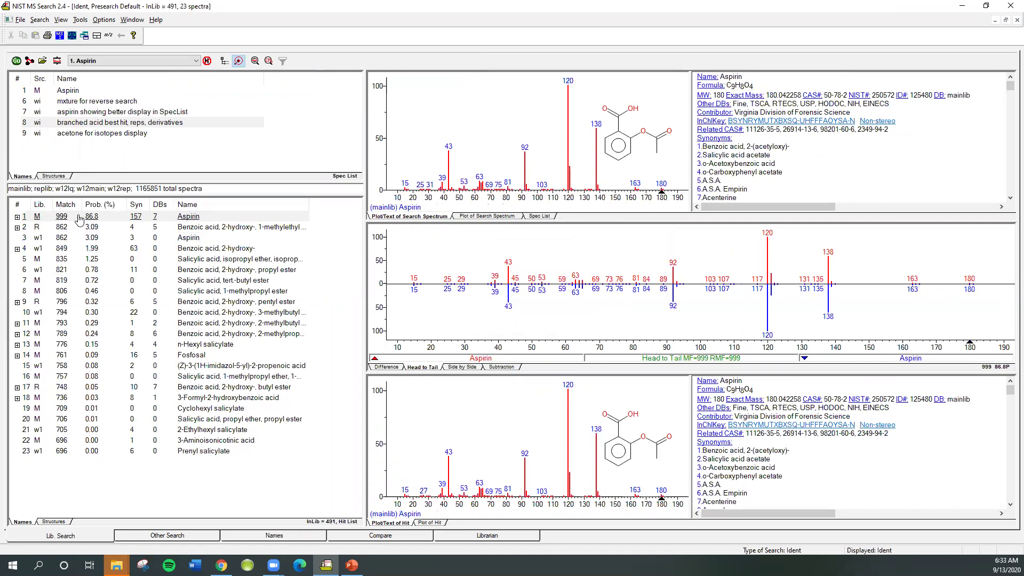
- Compare the submitted Aspirin spectrum with the top library hit, and expand that hit to show its first replicate
click(79, 92)
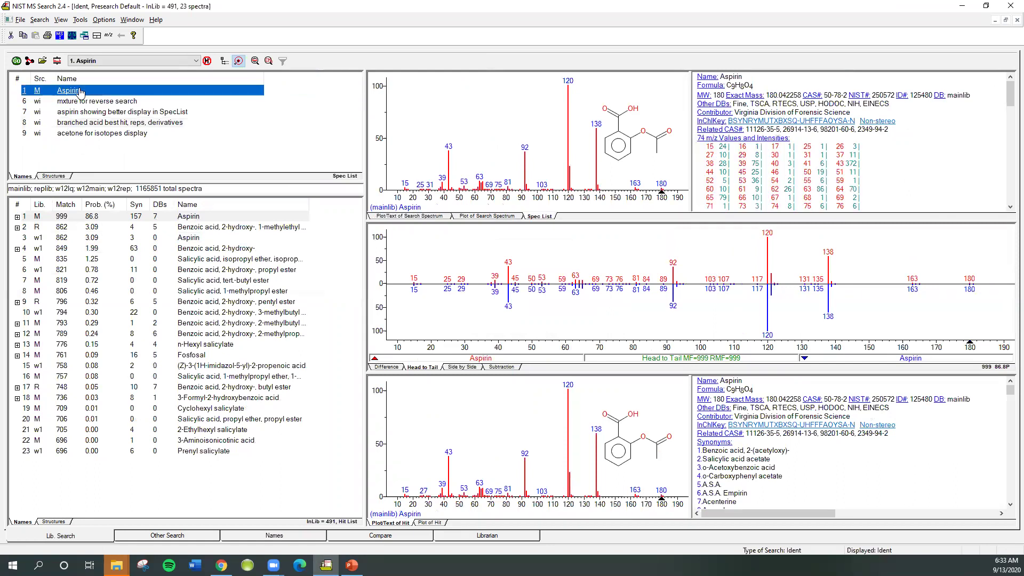
click(81, 217)
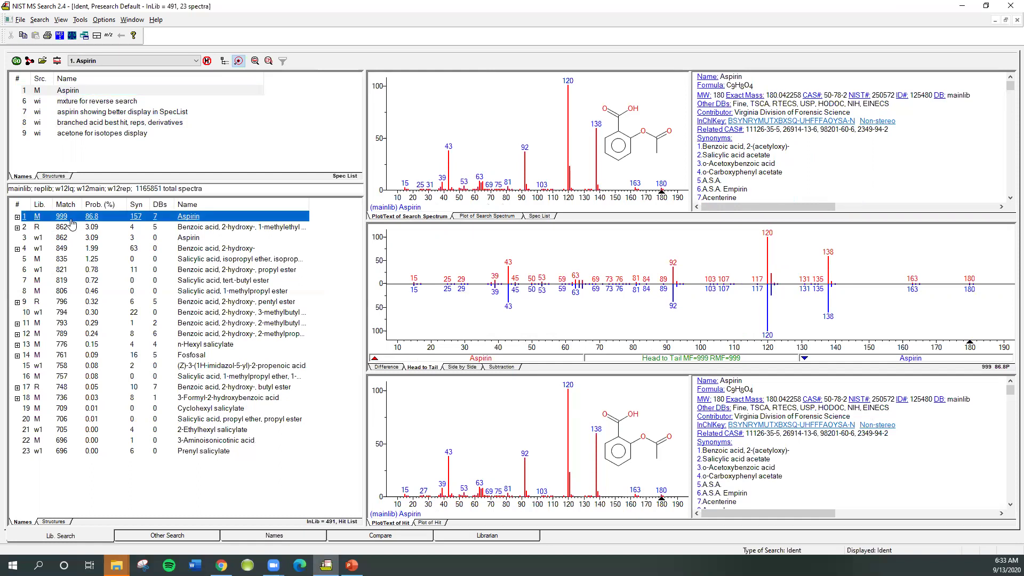
click(18, 217)
click(59, 228)
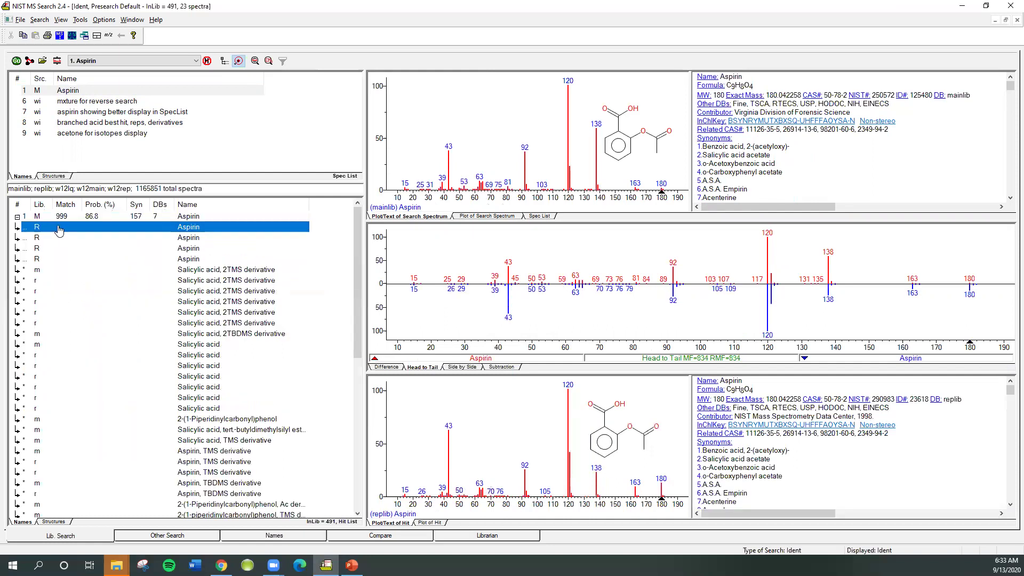
- Step down and back up through the Aspirin hit's replicates and derivatives, comparing each spectrum head to tail with the search spectrum
key(Down)
key(Down)
key(Down)
key(Down)
key(Down)
key(Down)
key(Down)
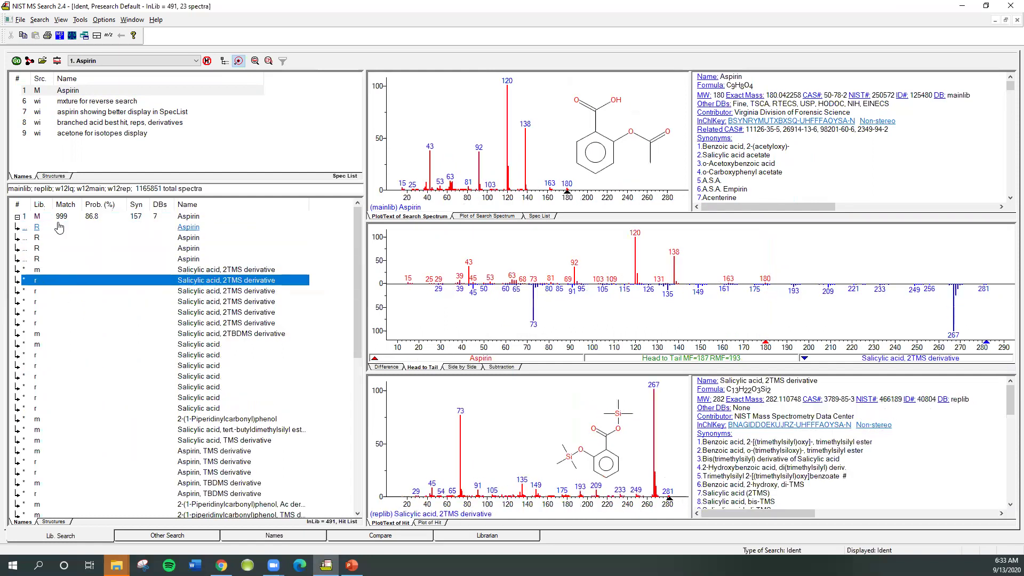
key(Down)
key(Down)
key(Down)
key(Down)
key(Down)
key(Down)
key(Down)
key(Down)
key(Down)
key(Down)
key(Down)
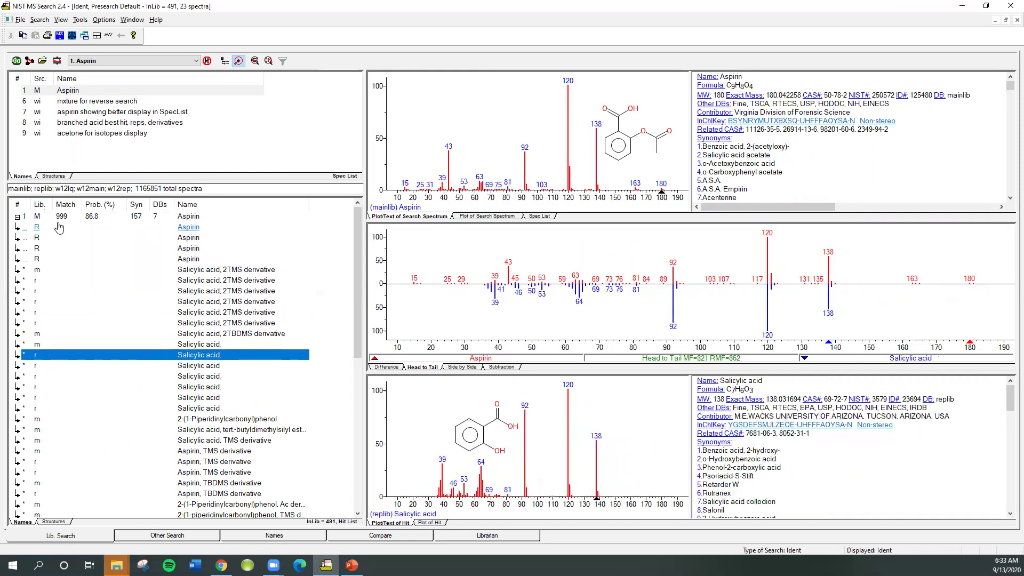
key(Down)
key(Down)
key(Down)
key(Down)
key(Up)
key(Up)
key(Up)
key(Up)
key(Up)
key(Up)
key(Up)
key(Up)
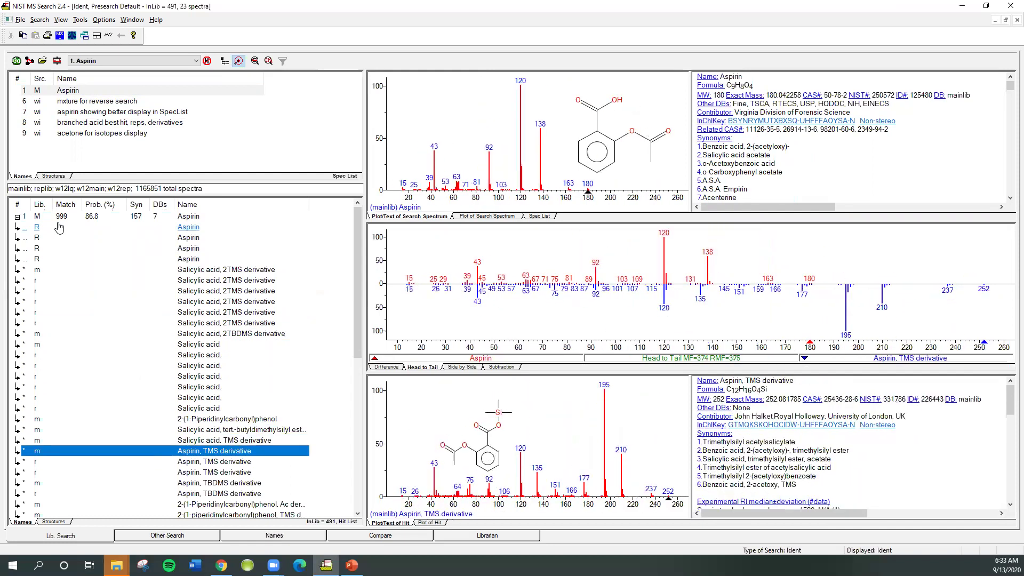
key(Up)
key(Up)
key(Up)
key(Up)
key(Up)
key(Up)
key(Up)
key(Up)
key(Up)
key(Up)
key(Up)
key(Up)
key(Up)
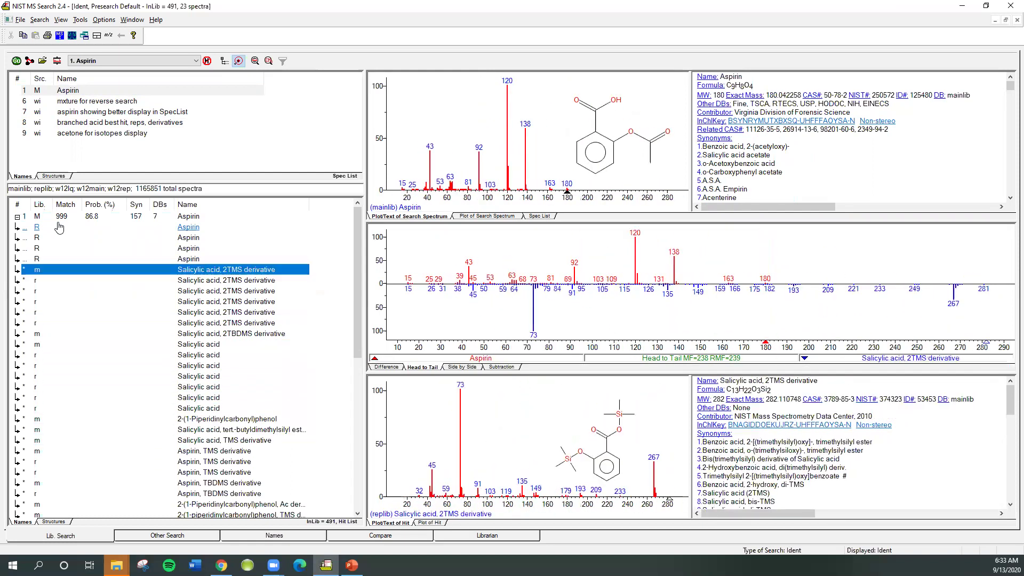
key(Down)
key(Down)
key(Down)
key(Down)
key(Down)
key(Down)
key(Down)
key(Down)
key(Down)
key(Down)
key(Down)
key(Down)
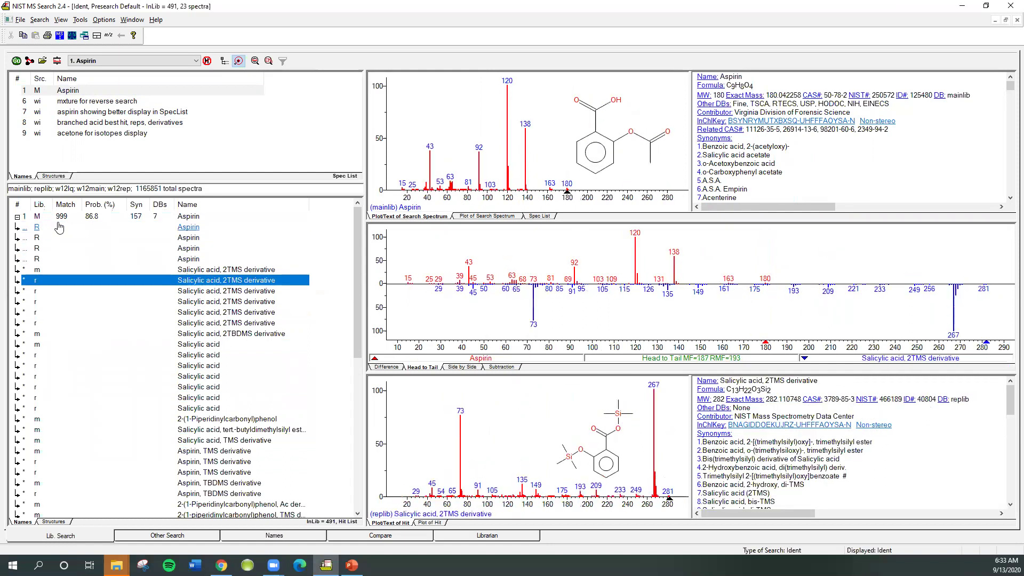
key(Down)
key(Up)
key(Up)
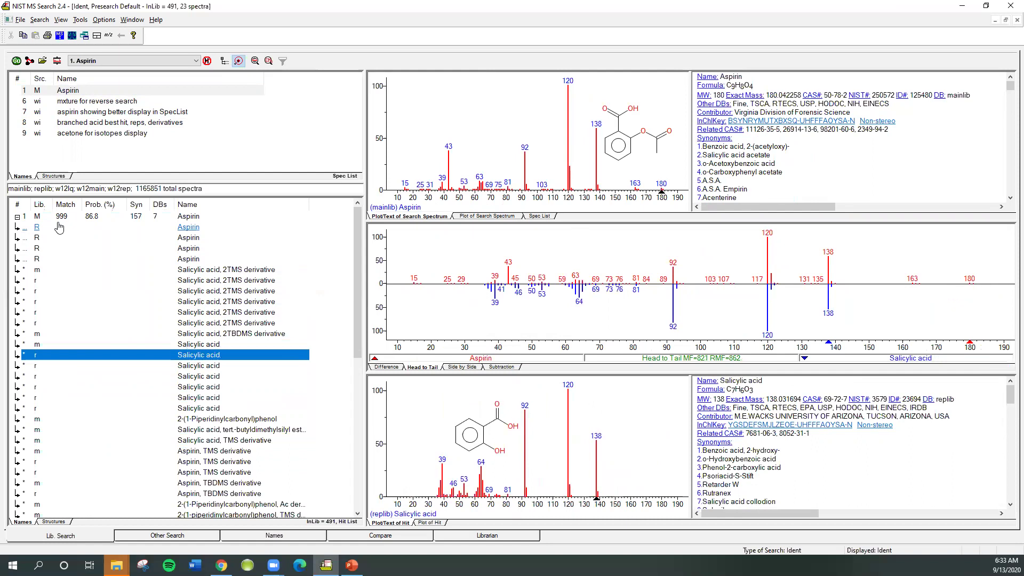
key(Down)
key(Down)
key(Down)
key(Down)
key(Down)
key(Down)
key(Down)
key(Down)
key(Down)
key(Down)
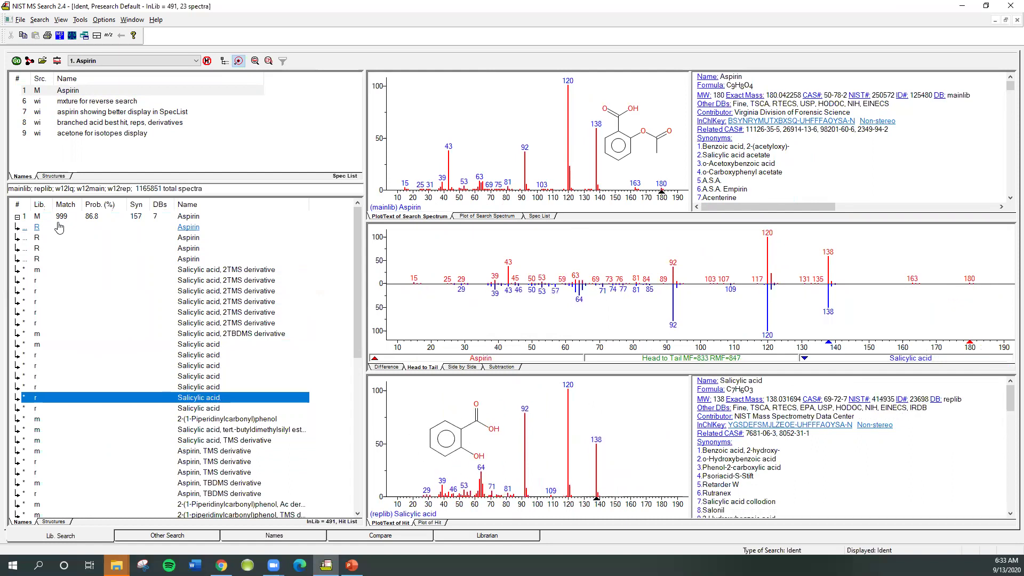
key(Down)
key(Down)
key(Down)
key(Down)
key(Down)
key(Down)
key(Down)
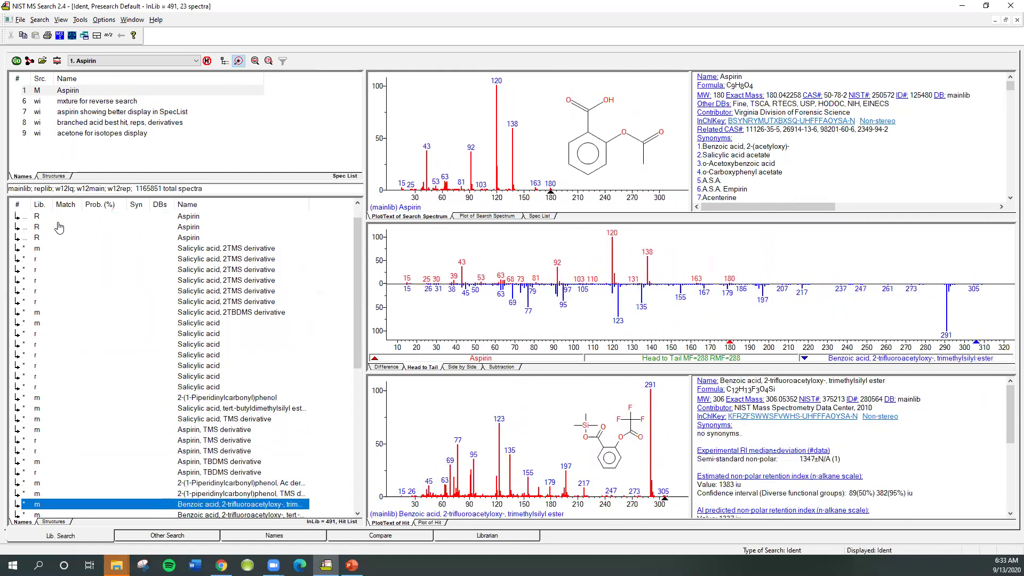
key(Up)
key(Up)
key(Up)
key(Up)
key(Up)
key(Up)
key(Up)
key(Up)
key(Up)
key(Up)
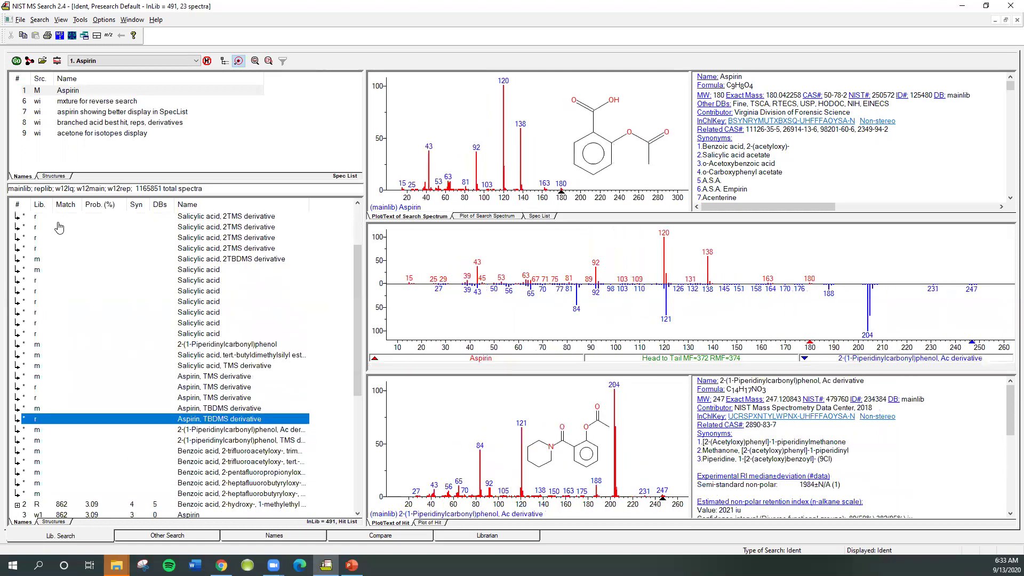
key(Up)
key(Up)
key(Up)
key(Up)
key(Up)
key(Up)
key(Up)
key(Up)
key(Up)
key(Up)
key(Up)
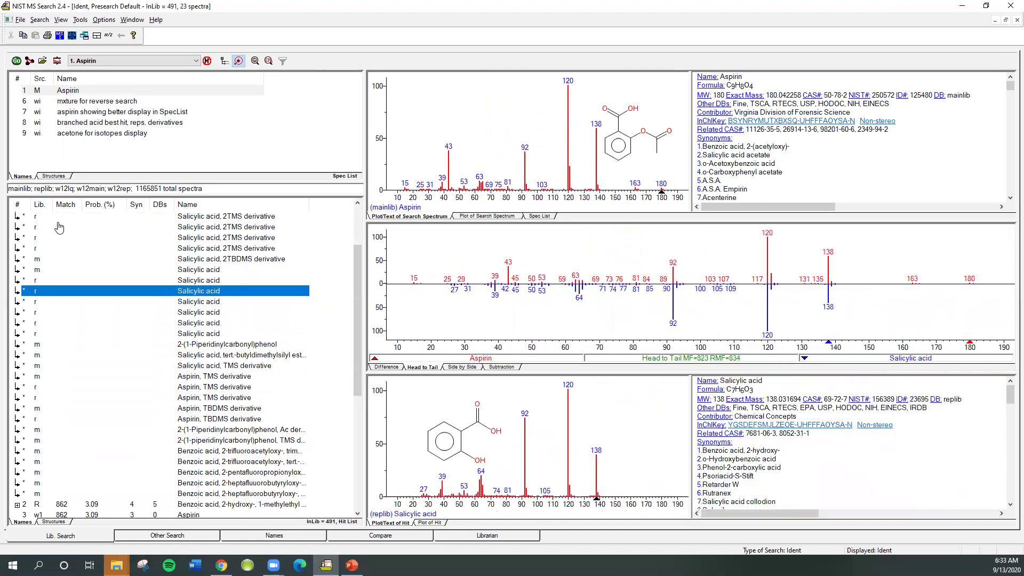
key(Up)
key(Up)
key(Up)
key(Up)
key(Up)
key(Up)
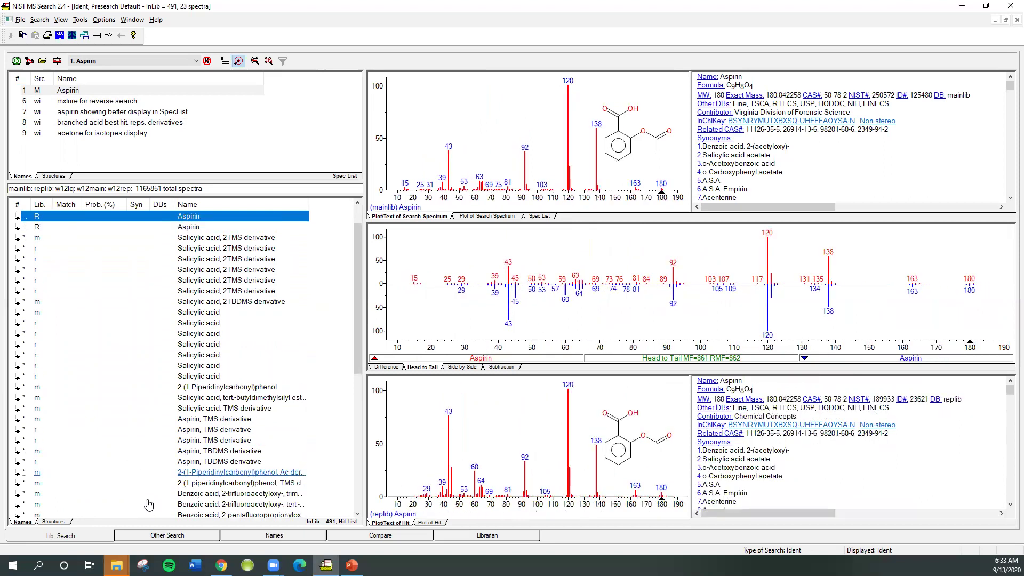
- Look over the Names, Compare and Librarian views and return to the library search view
click(247, 538)
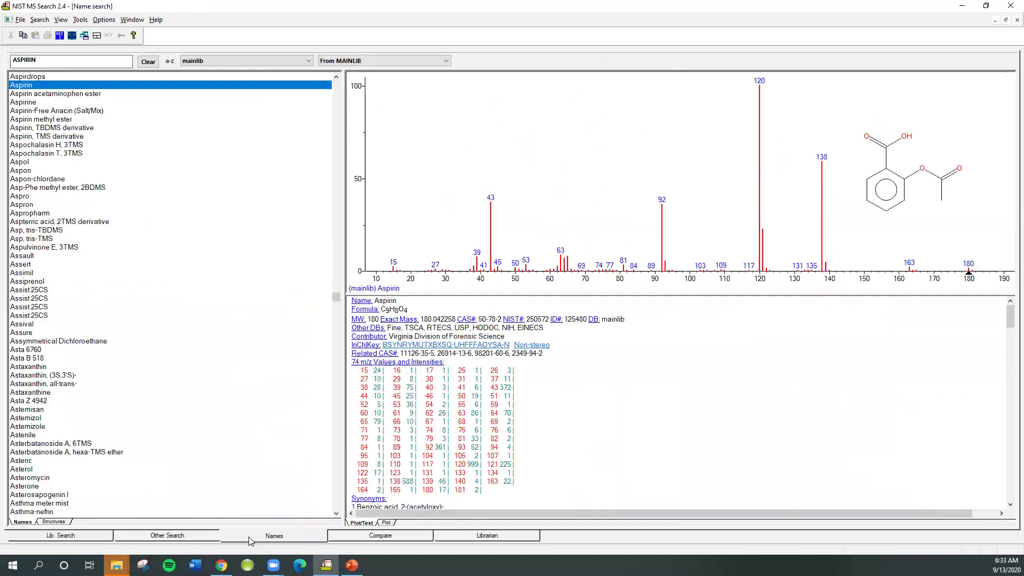
click(354, 540)
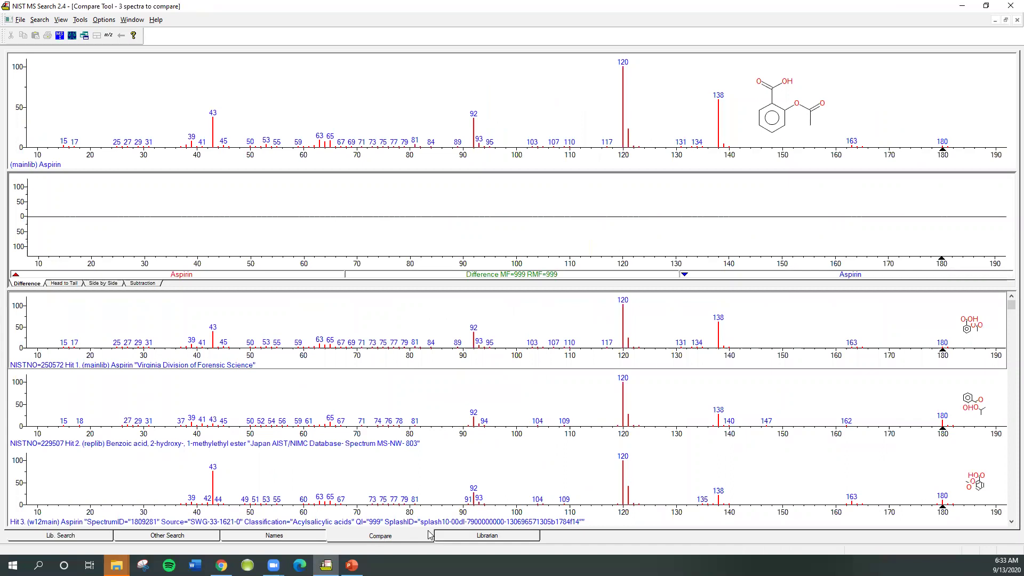
click(452, 537)
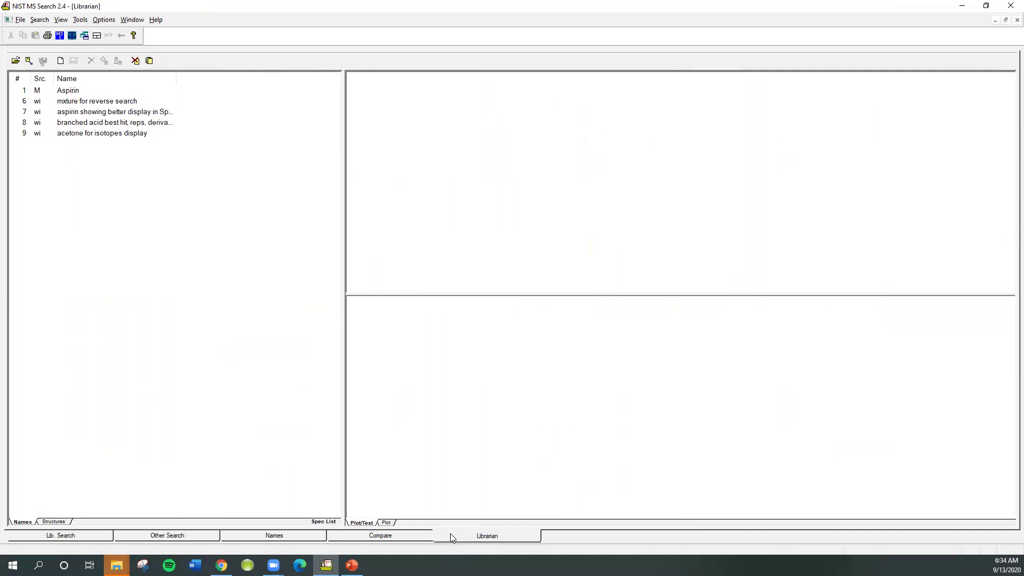
click(85, 540)
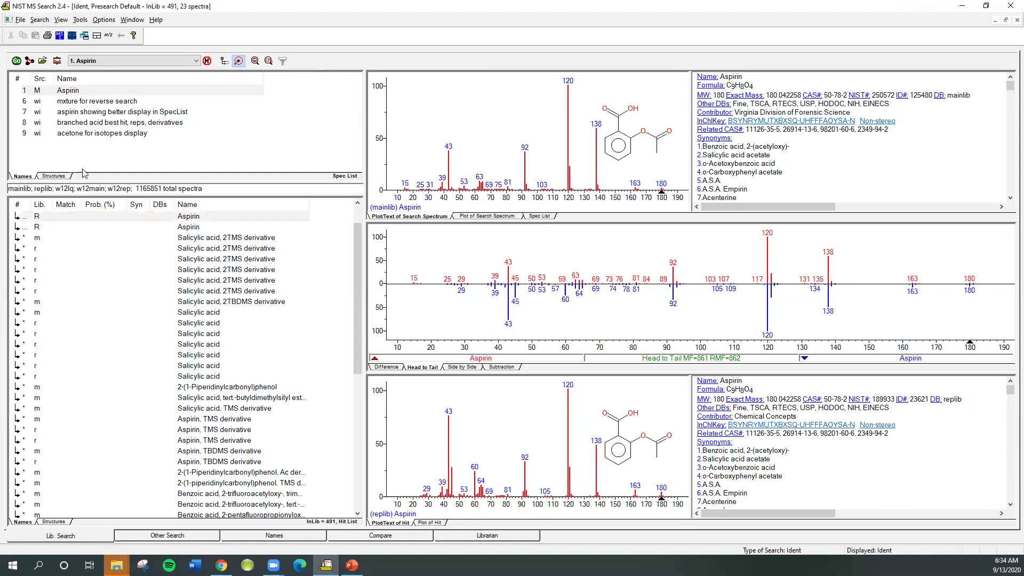
- Search the libraries with the "acetone for isotopes display" spectrum, expand the top Acetone hit and show its mainlib Acetone-D6 entry
click(92, 134)
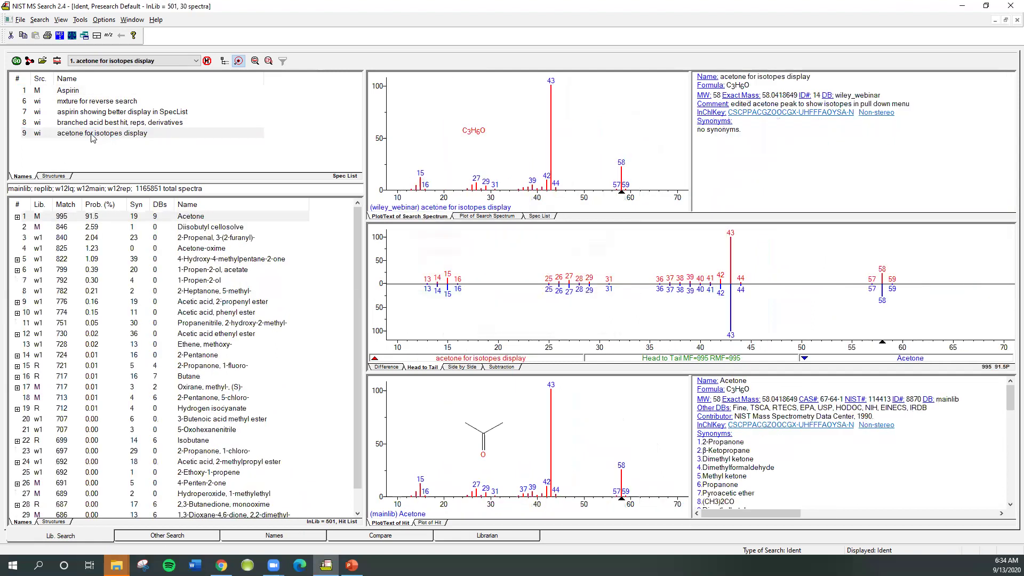
click(18, 217)
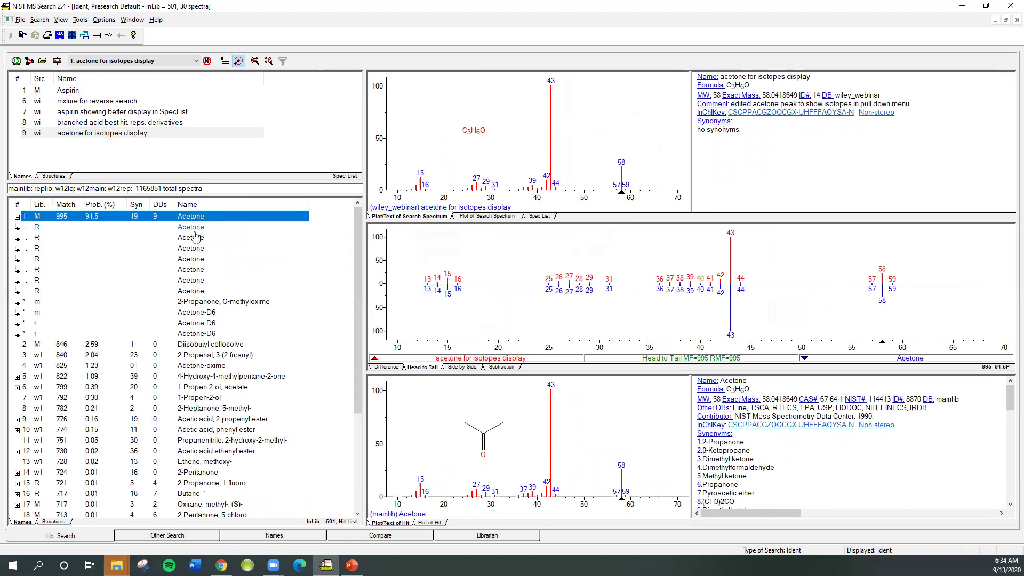
click(188, 314)
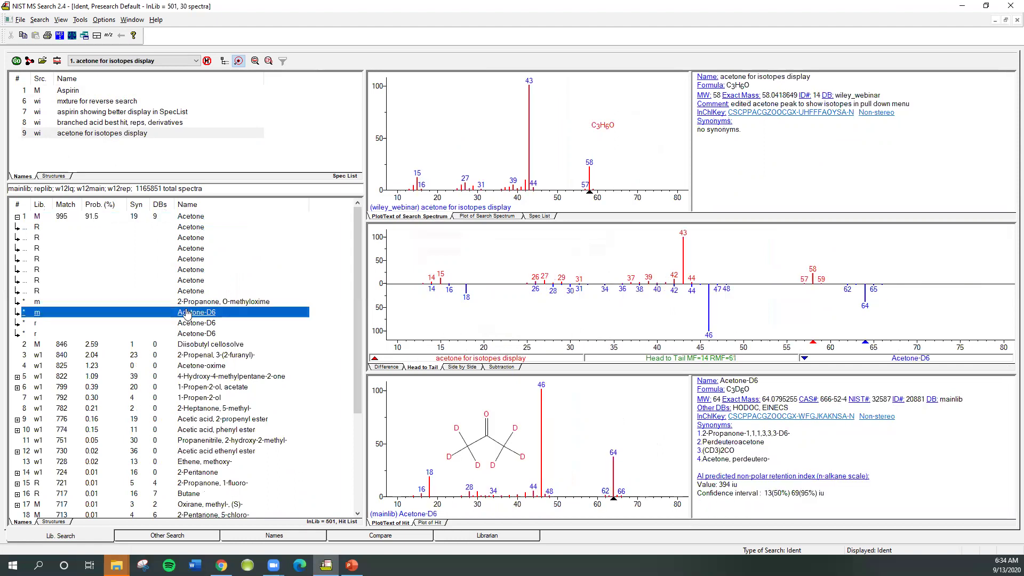
- Step back and forth through Acetone's replicates, the 2-Propanone, O-methyloxime derivative and the Acetone-D6 entries to compare their spectra
key(Up)
key(Up)
key(Up)
key(Up)
key(Up)
key(Up)
key(Up)
key(Up)
key(Down)
key(Down)
key(Down)
key(Down)
key(Down)
key(Down)
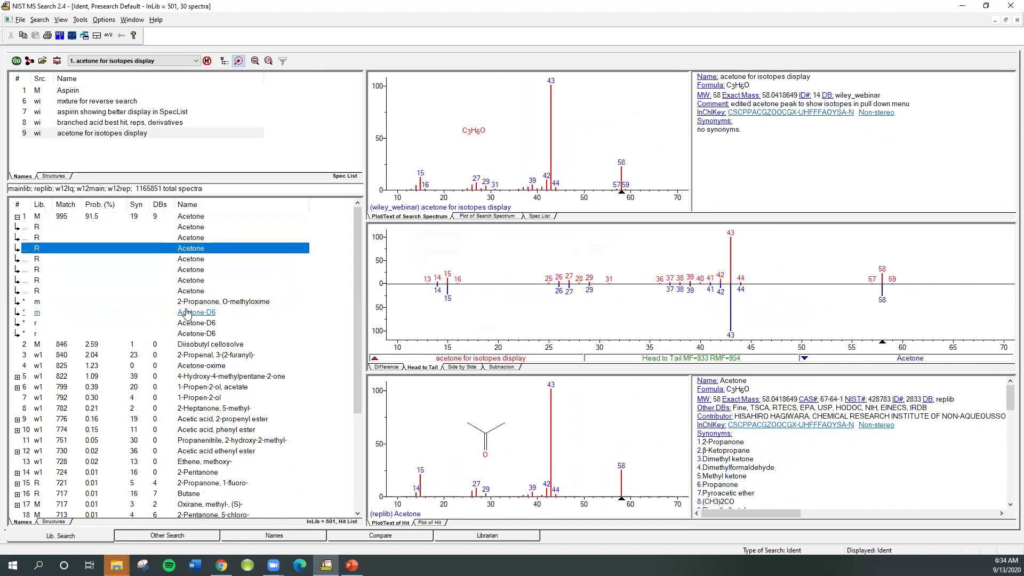
key(Down)
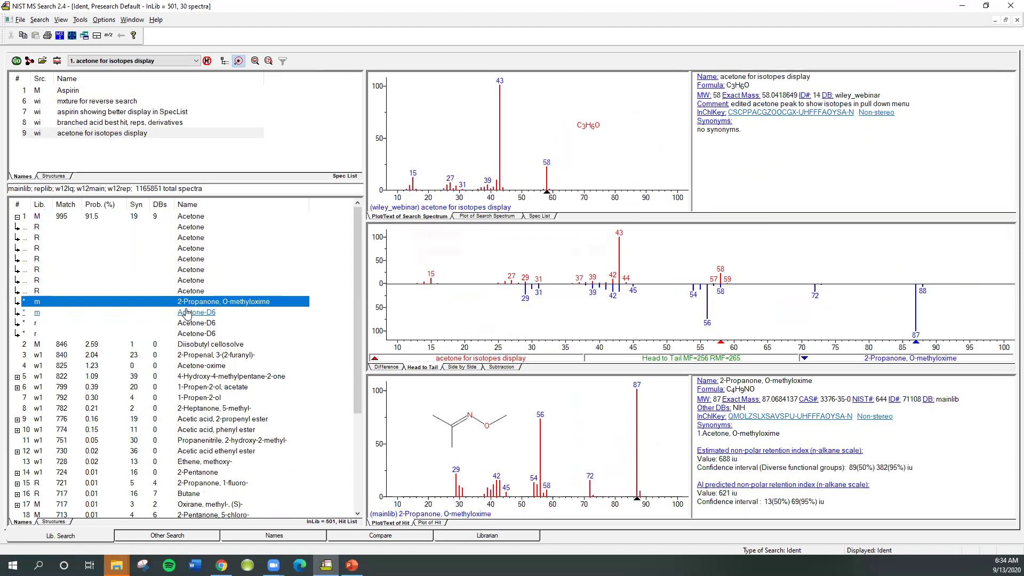
key(Down)
key(Down)
key(Up)
key(Up)
key(Down)
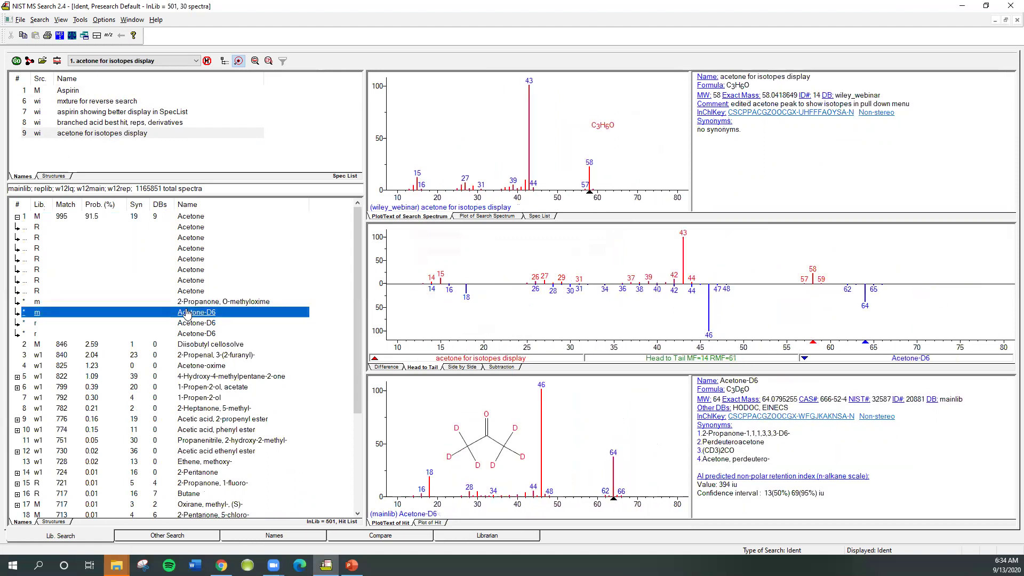
key(Down)
key(Down)
key(Up)
key(Up)
key(Up)
key(Up)
key(Down)
key(Down)
key(Down)
key(Down)
key(Up)
key(Up)
key(Up)
key(Down)
key(Down)
key(Down)
key(Up)
key(Up)
key(Up)
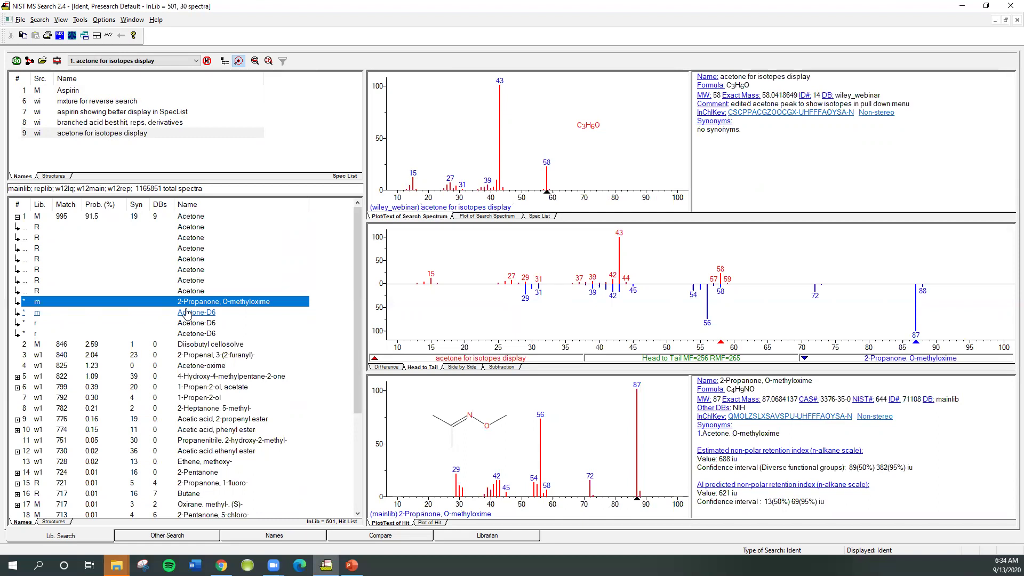
- Switch to the PowerPoint presentation, start its slide show from slide 6 and advance to "Critical Parameters for Searching Libraries"
click(352, 565)
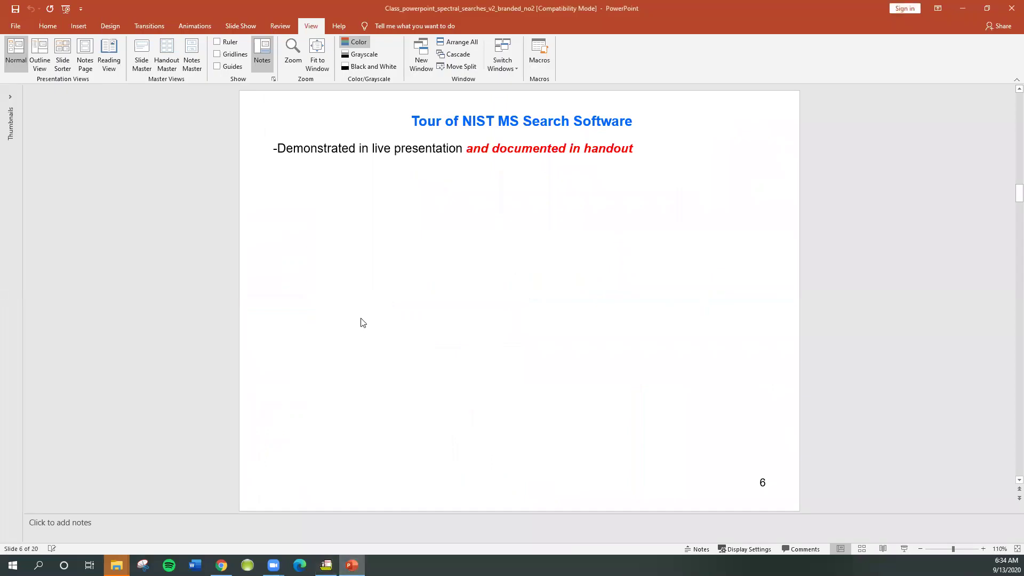
click(906, 550)
click(402, 257)
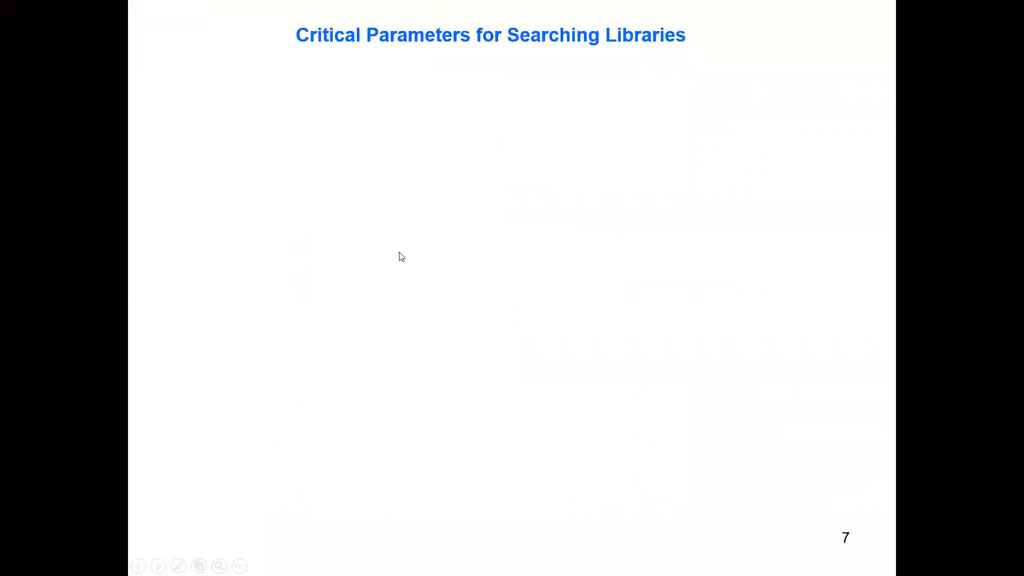
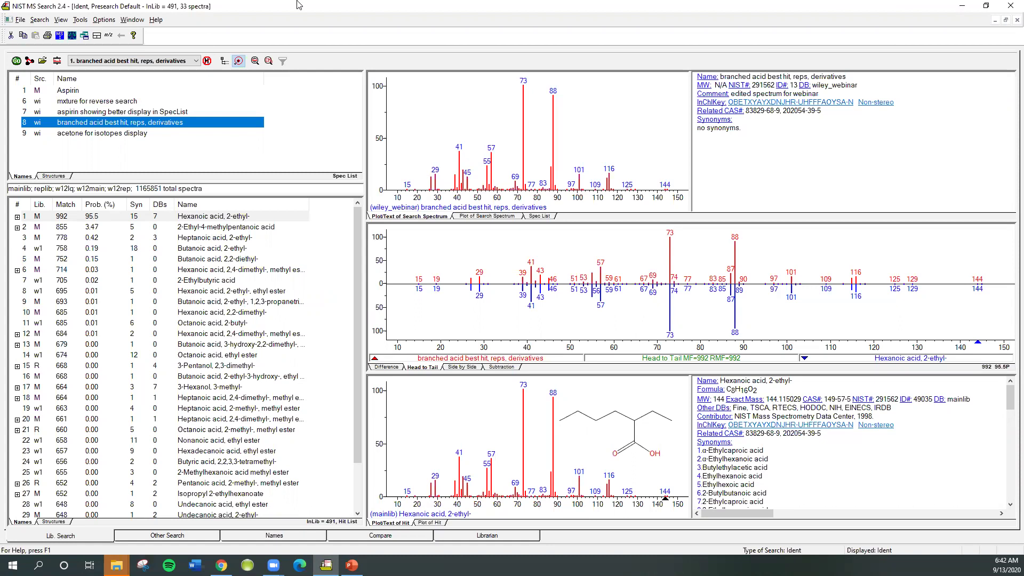
- Enable the R.Match item in the display properties of the library search hits list
click(116, 103)
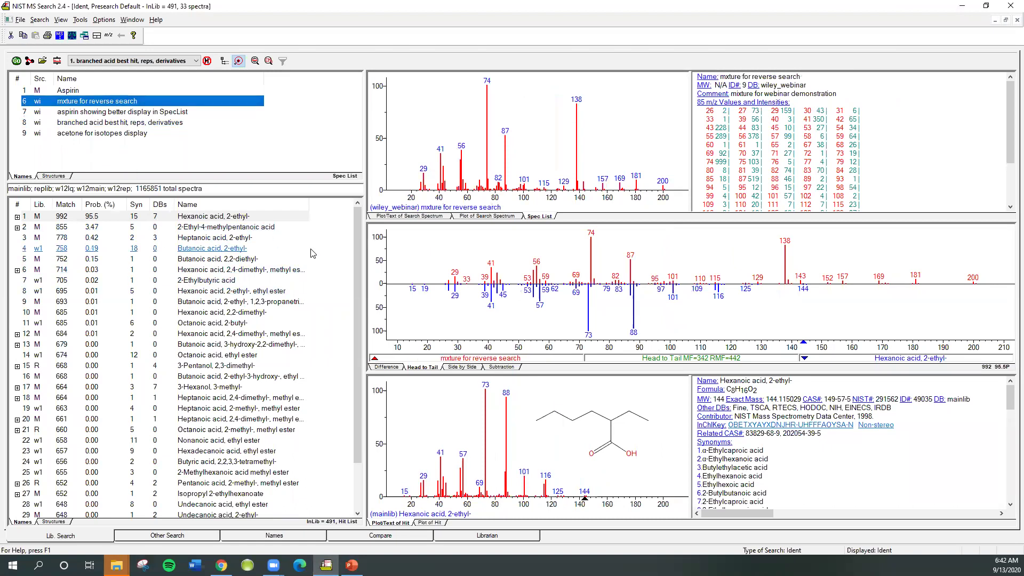
right_click(329, 256)
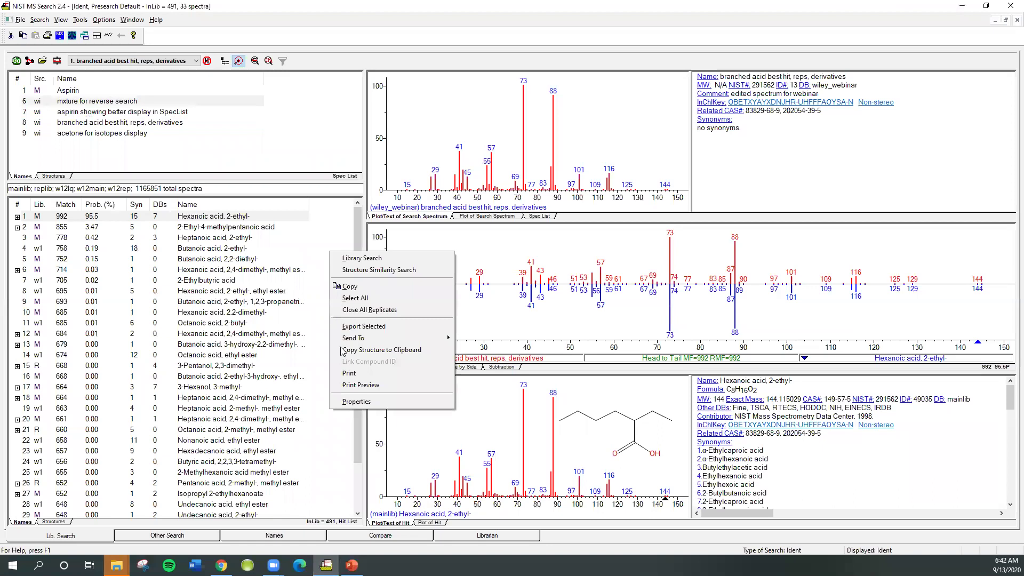
click(351, 404)
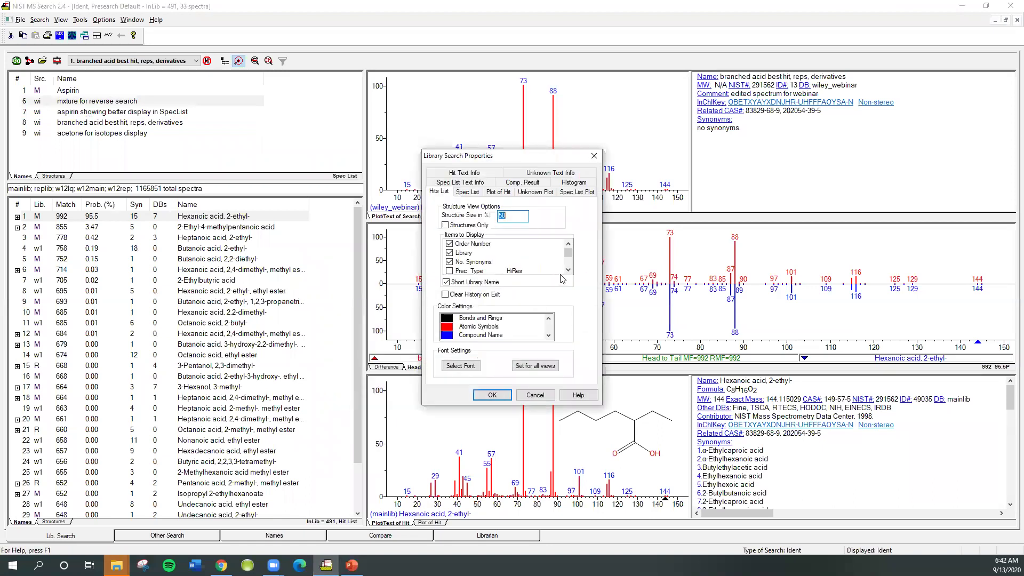
click(568, 270)
click(568, 270)
click(568, 270)
click(568, 270)
click(568, 270)
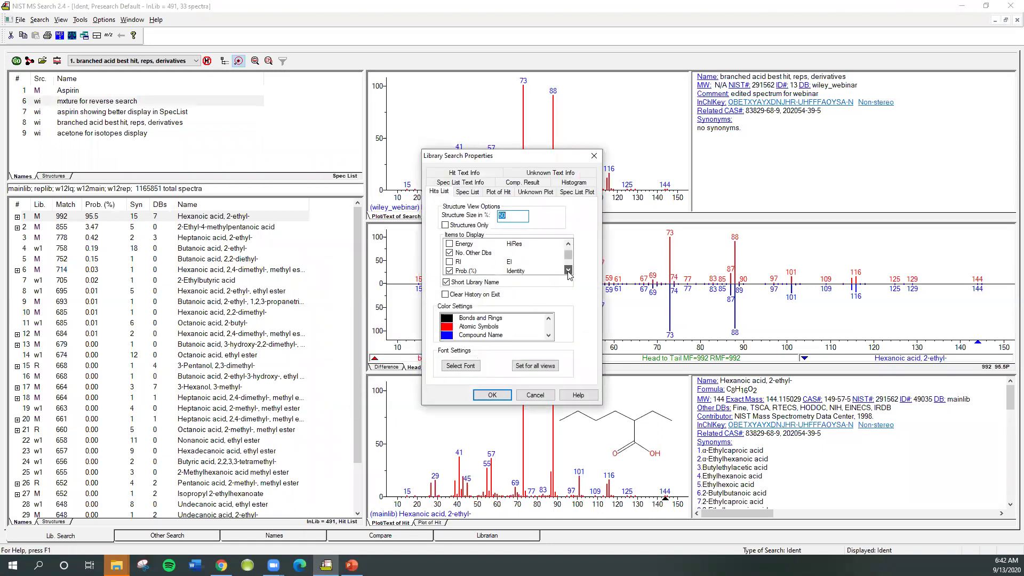
click(568, 270)
click(568, 270)
click(568, 270)
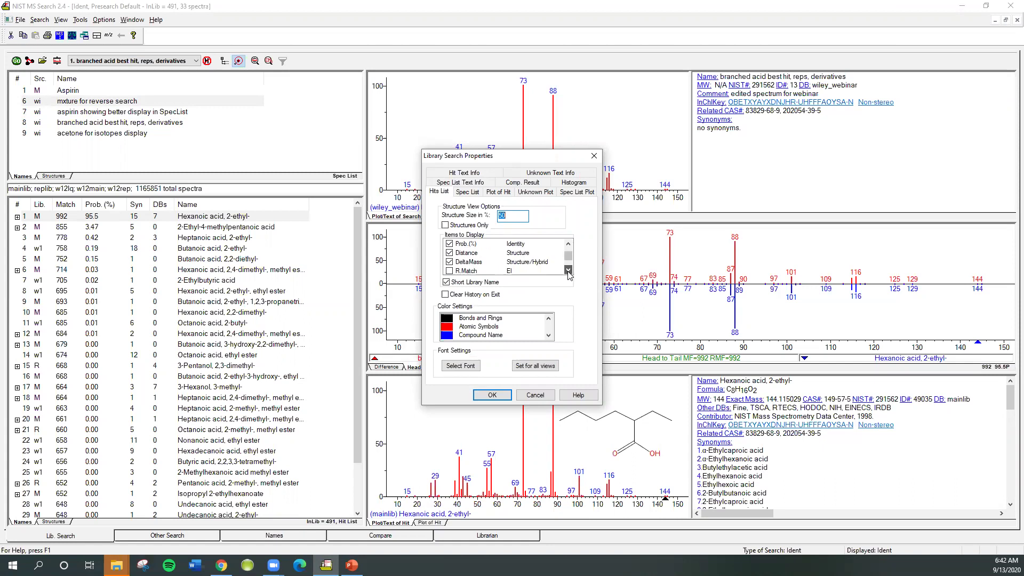
click(449, 271)
click(491, 395)
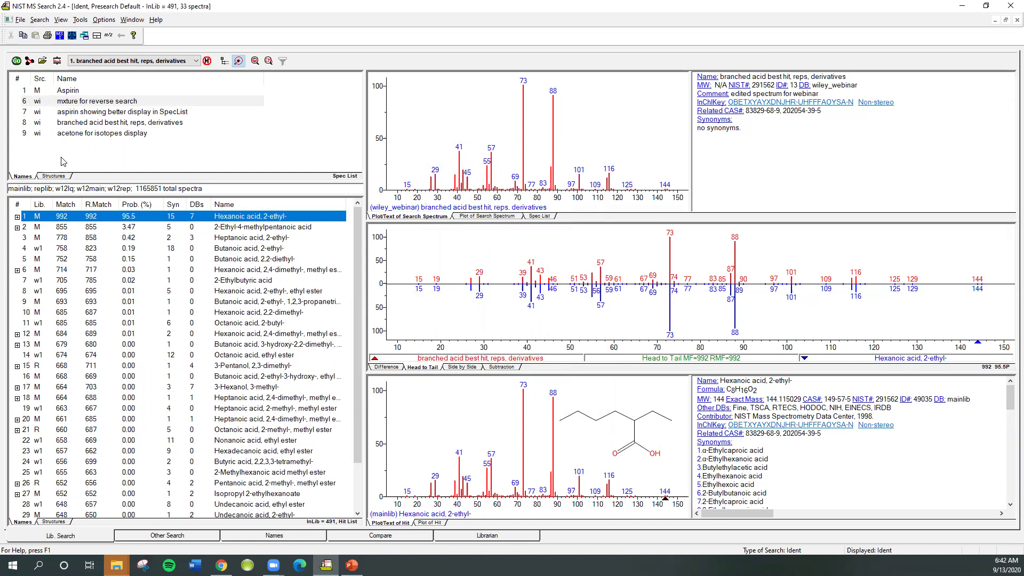
- Enlarge the search spectrum pane slightly and search the libraries with the "mxture for reverse search" spectrum
click(77, 107)
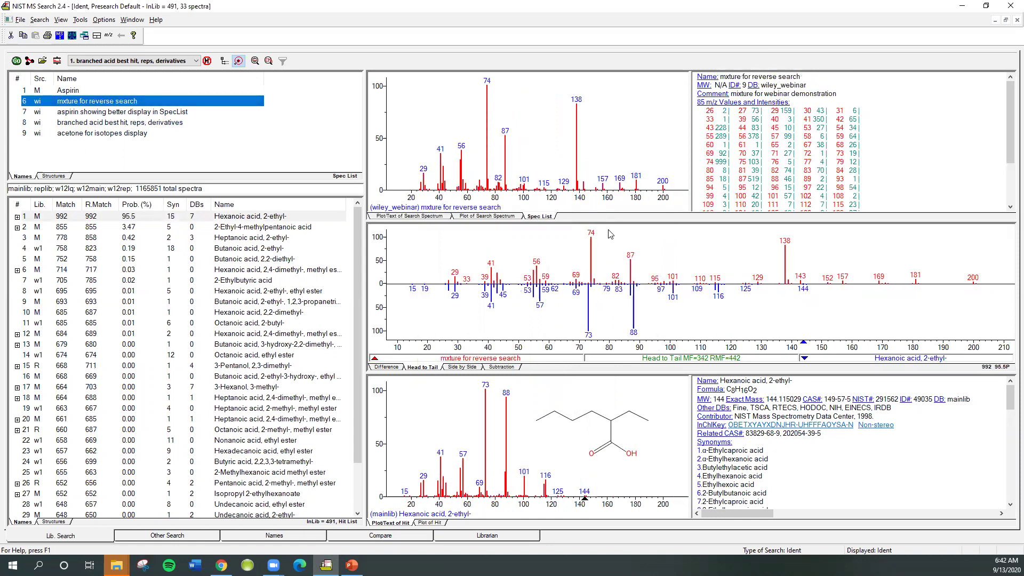
drag(373, 218, 373, 224)
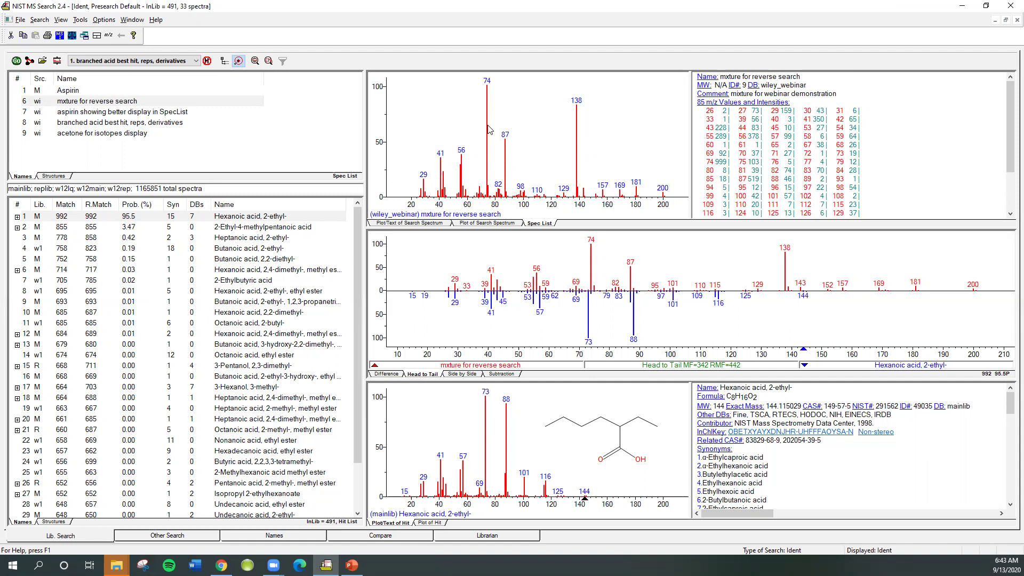
click(125, 102)
double_click(65, 102)
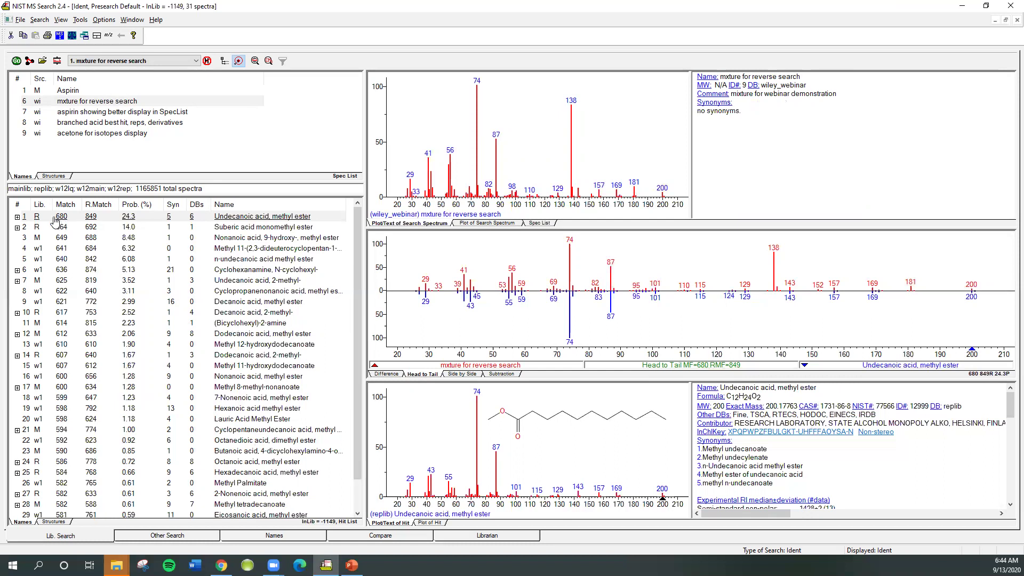
- Sort the hits by R.Match, select the top hit Cyclohexanamine, N-cyclohexyl- and widen the R.Match column slightly
click(94, 206)
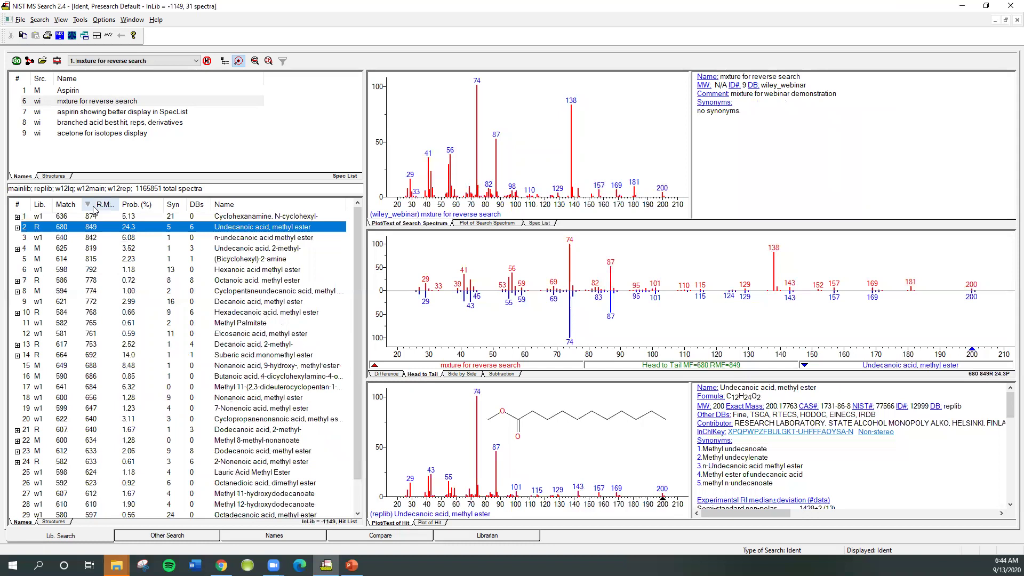
click(93, 218)
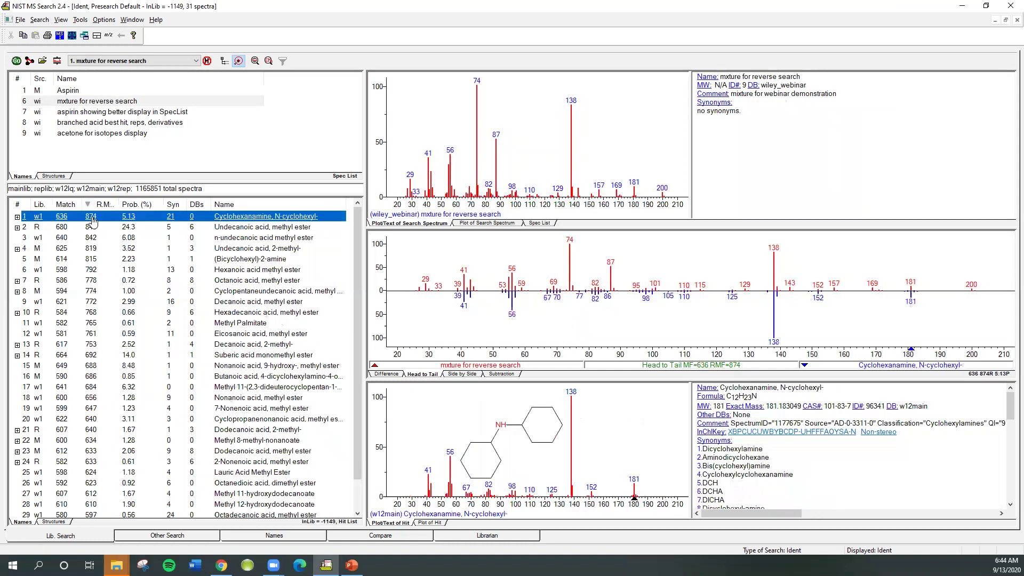
drag(117, 204, 121, 203)
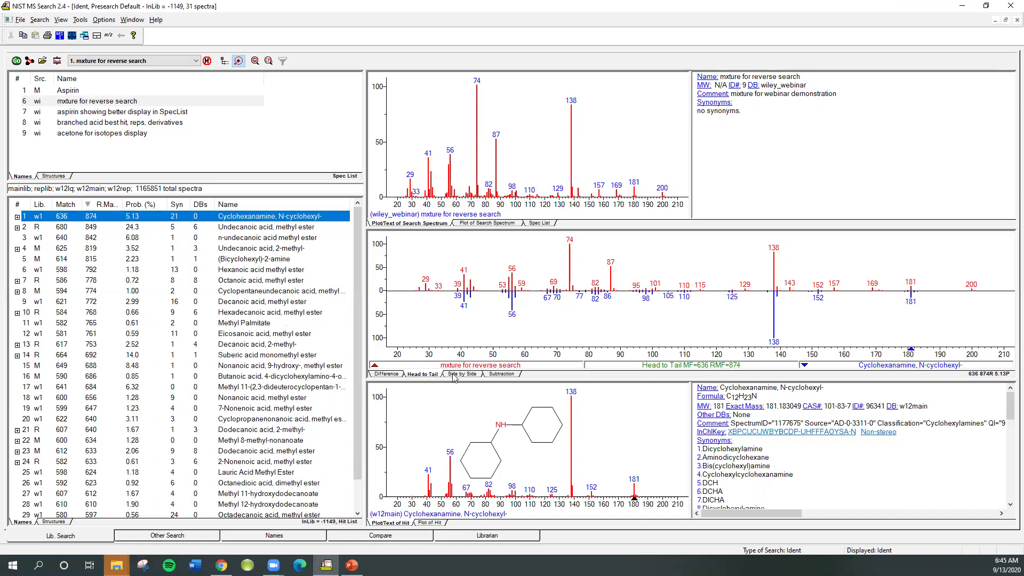
- Switch the comparison plot to Subtraction, step through the first few hits and return to Cyclohexanamine, N-cyclohexyl-
click(496, 375)
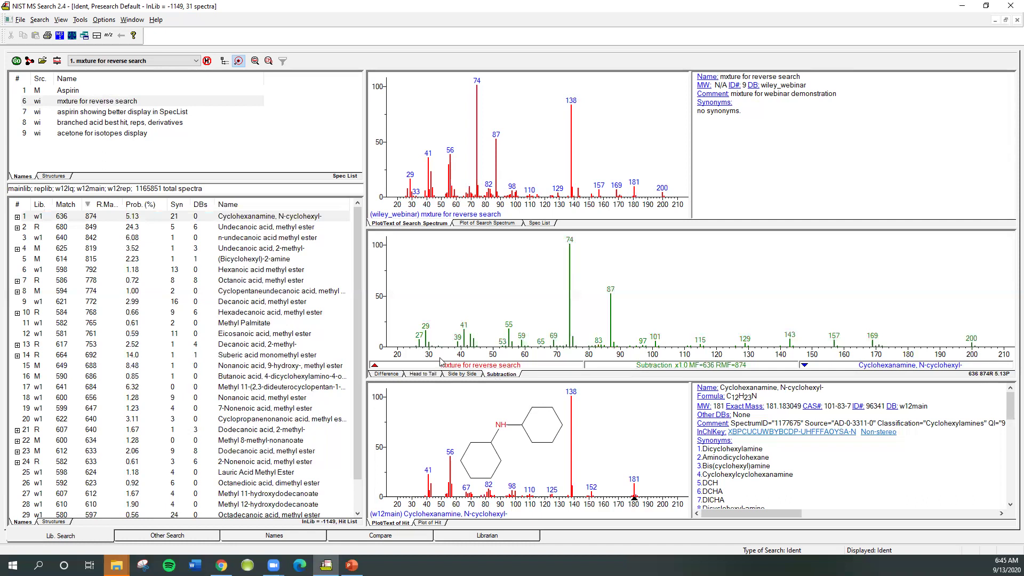
click(270, 217)
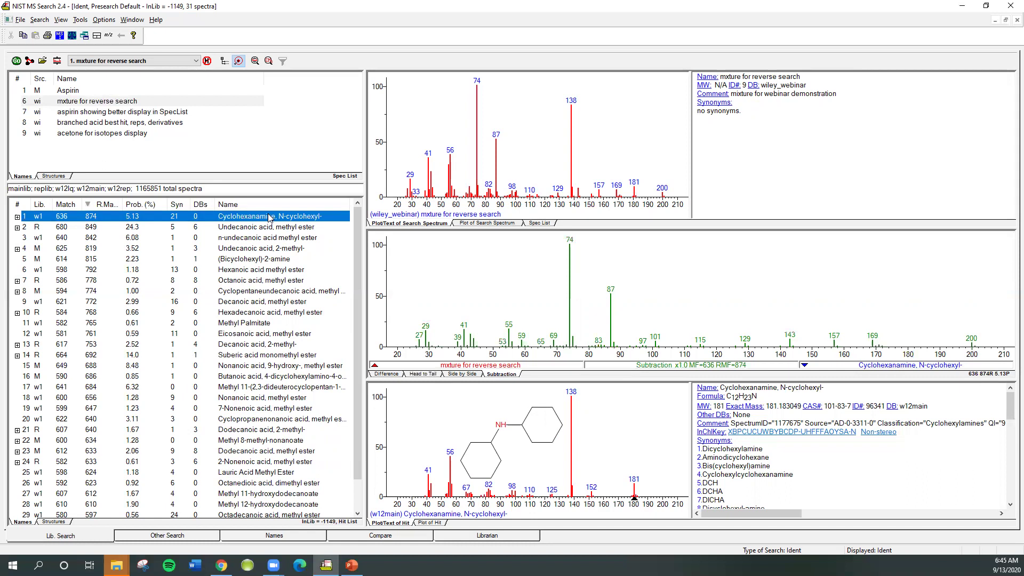
key(Down)
key(Up)
key(Down)
key(Down)
key(Down)
key(Up)
key(Up)
key(Up)
- Run a library search on the subtracted spectrum and select its first hit, Undecanoic acid, methyl ester
right_click(544, 265)
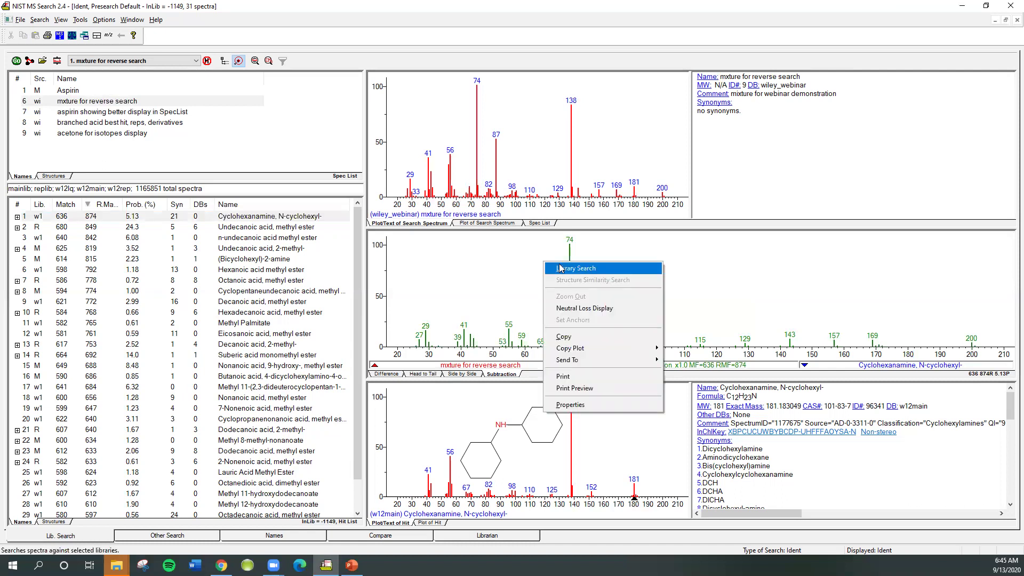
click(560, 269)
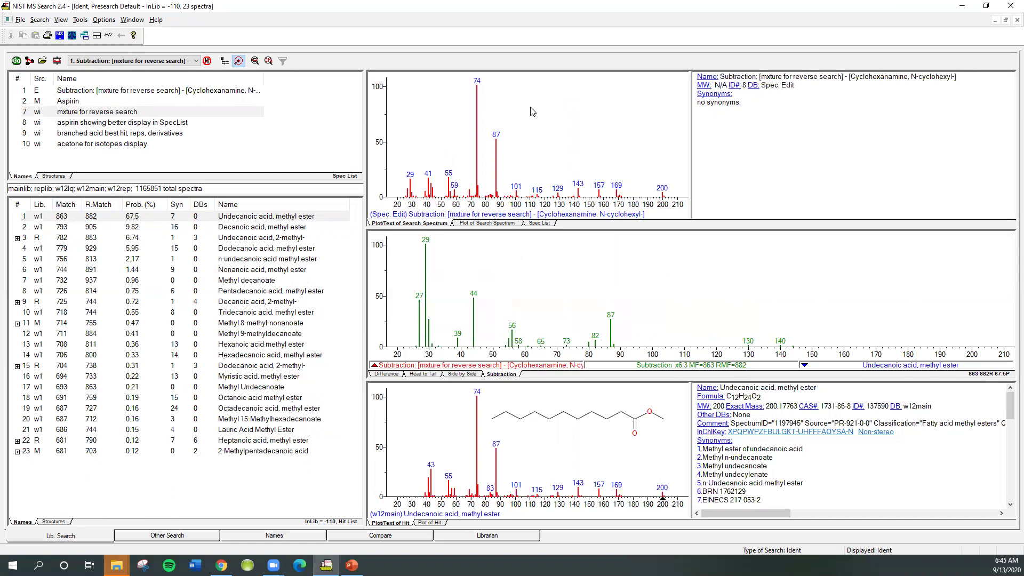
click(77, 220)
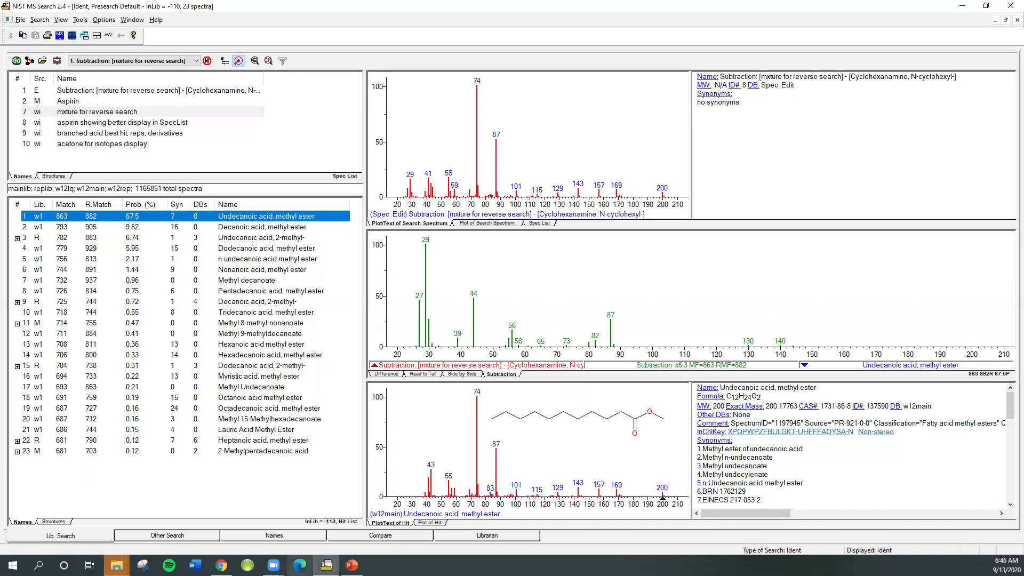
- Switch to the PowerPoint presentation and start the slide show from slide 12, "Display of Related Species"
mouse_move(352, 564)
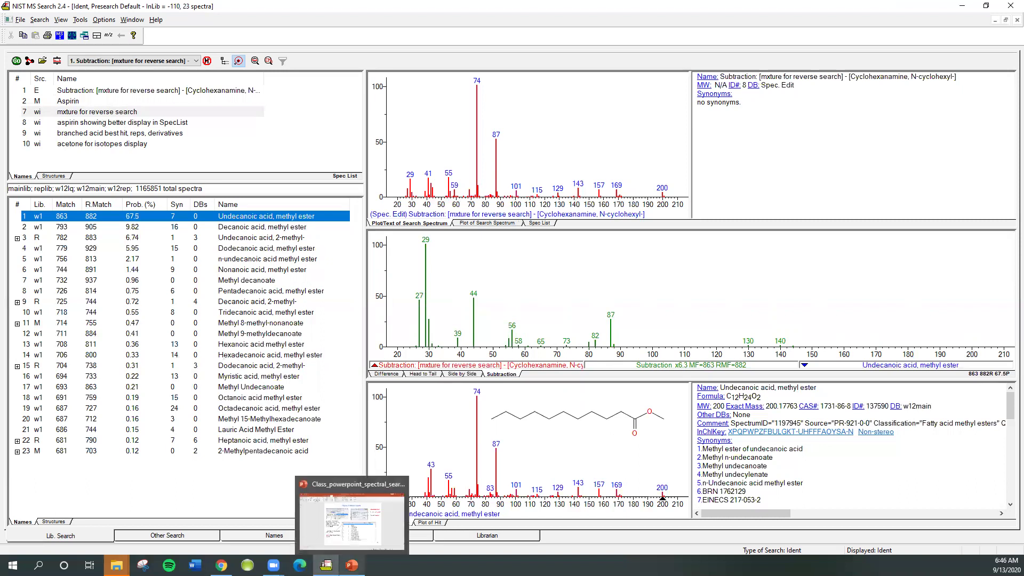
click(352, 520)
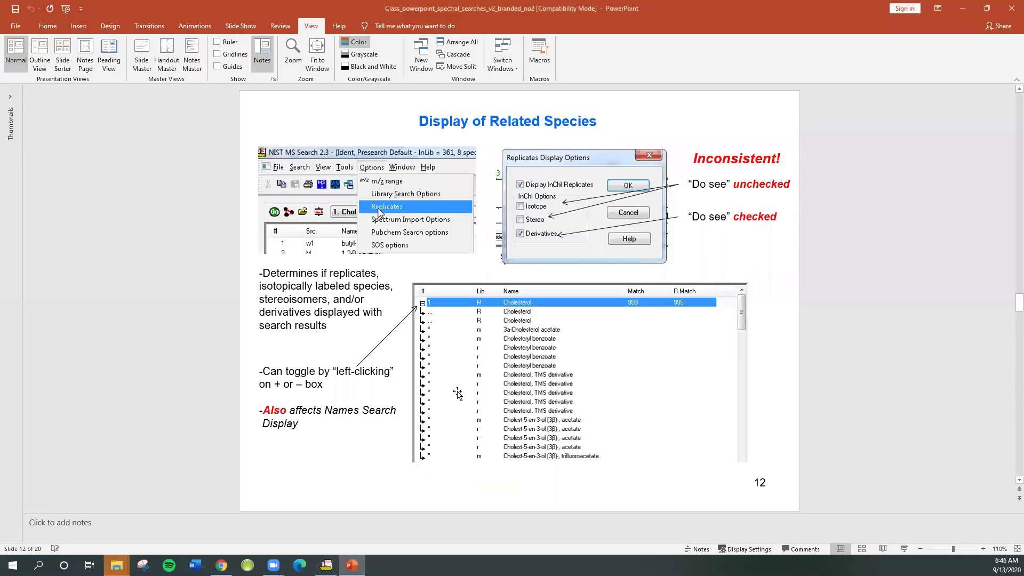
click(902, 549)
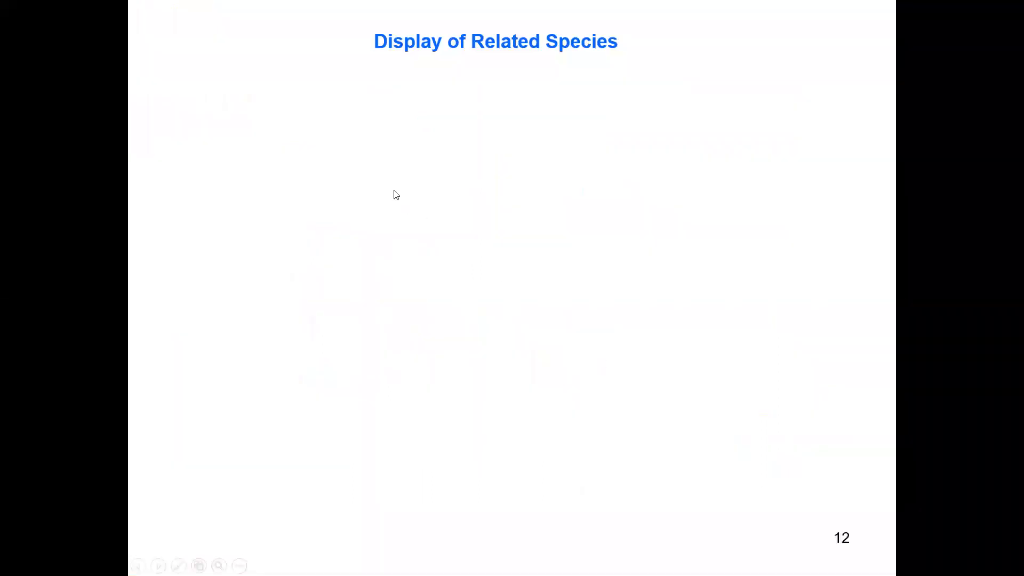